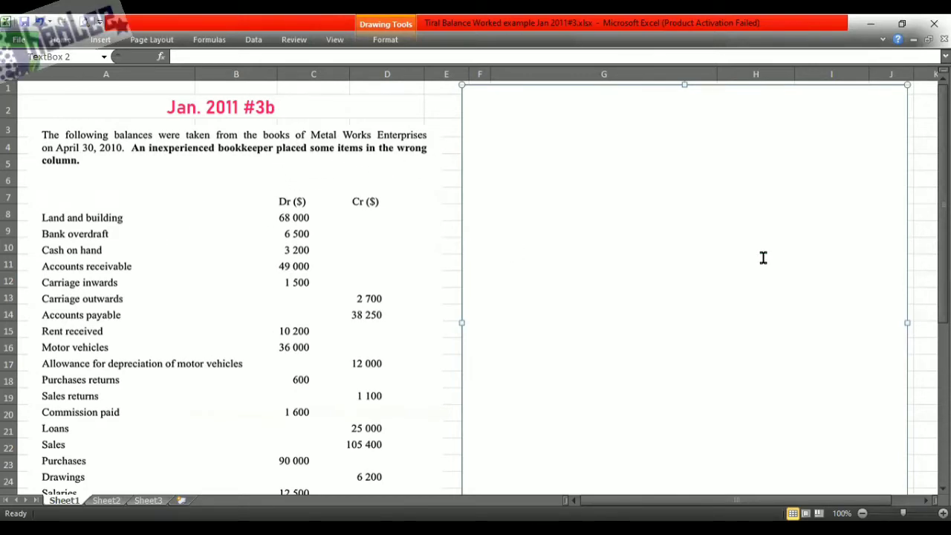
Delete the empty box covering the answer area to expose the trial balance template.
left_click_drag(942, 223, 942, 229)
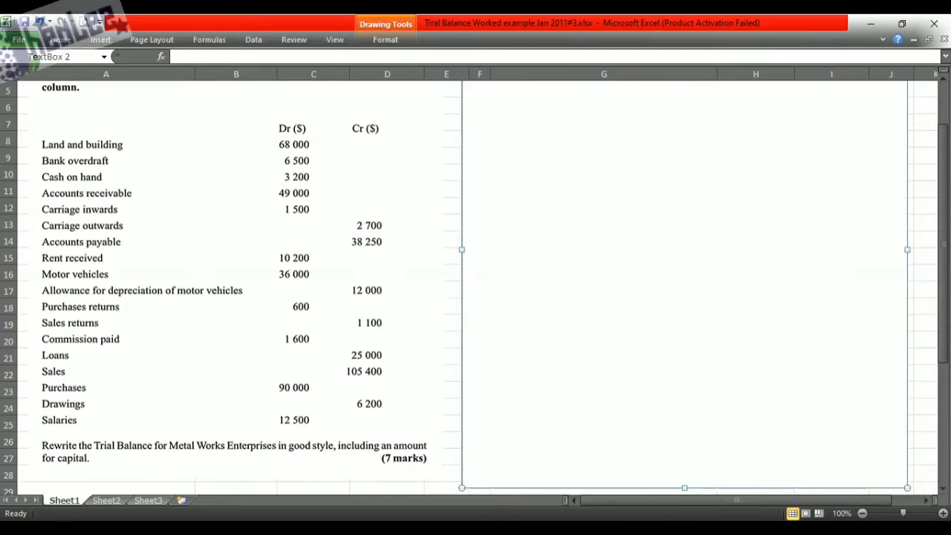
scroll(582, 161, "up", 2)
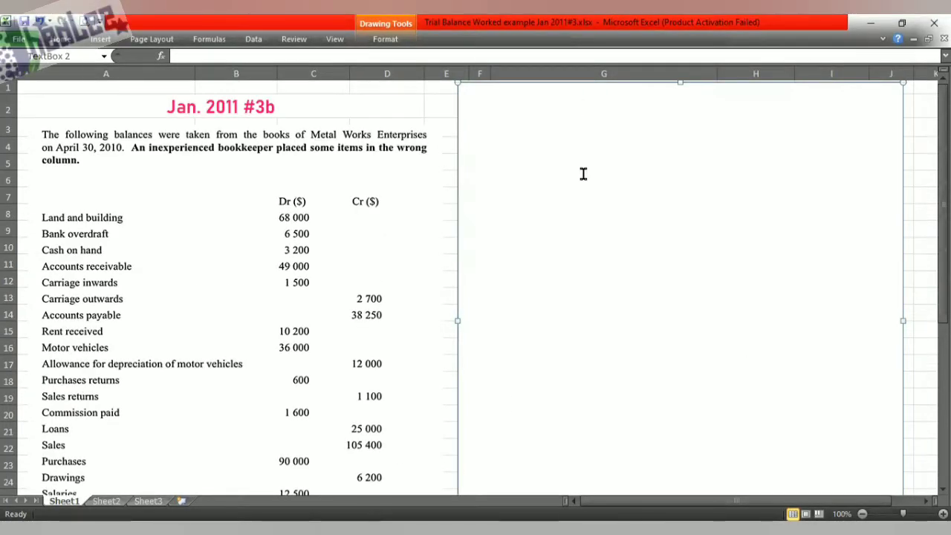
key("Delete")
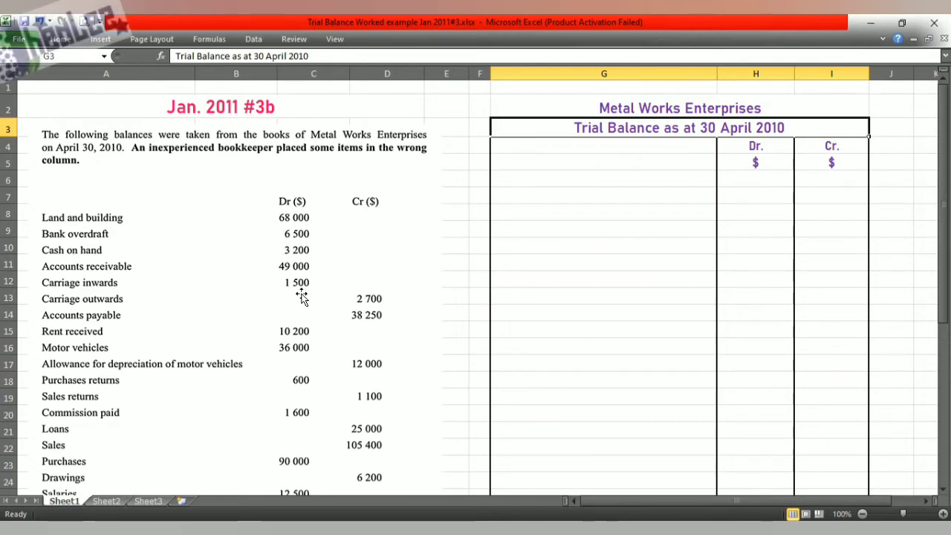
Enter Land and buildings 68 000 as a debit and Bank Overdraft 6 500 as a credit.
left_click(517, 181)
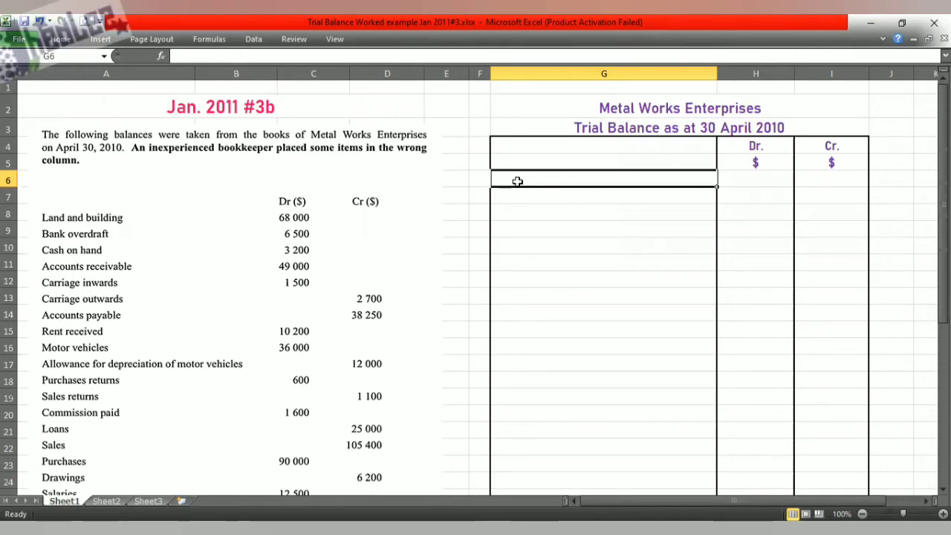
type("Land")
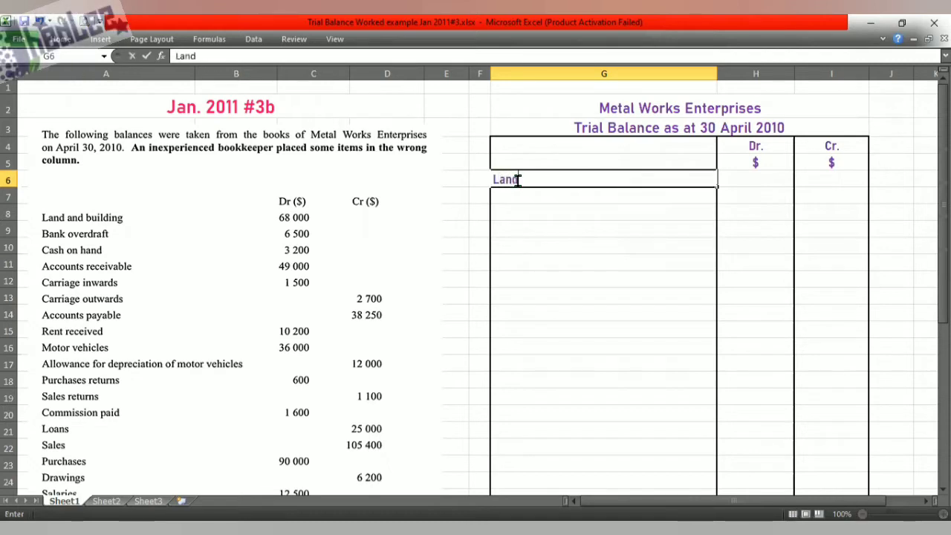
type(" and b")
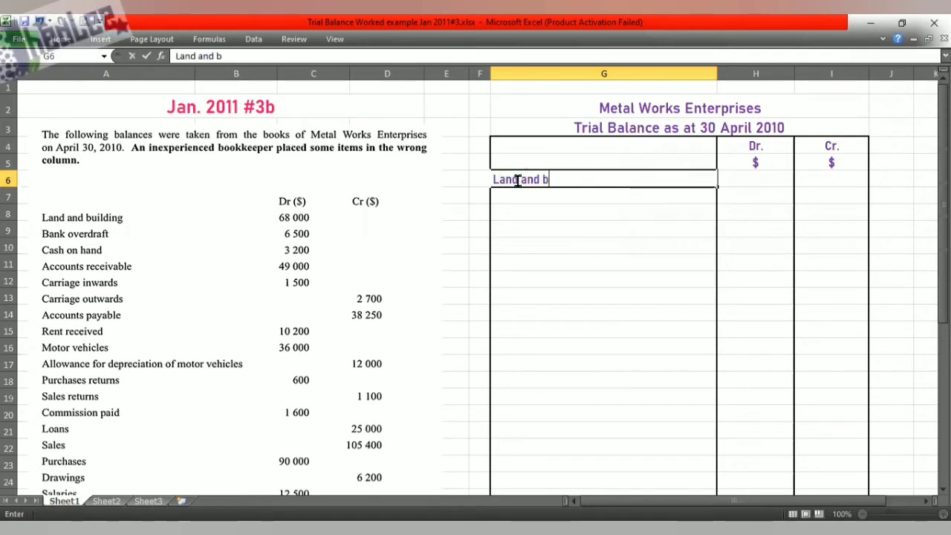
type("uildings")
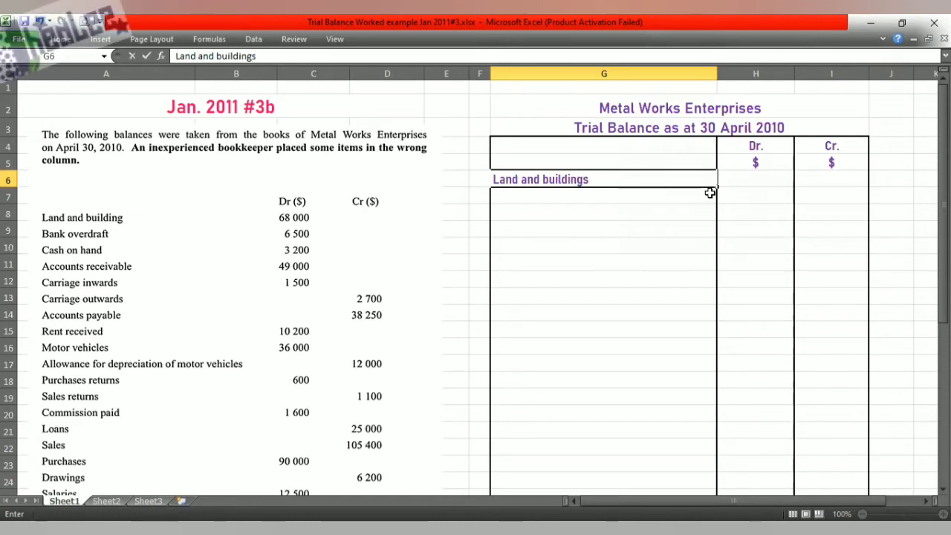
left_click(750, 185)
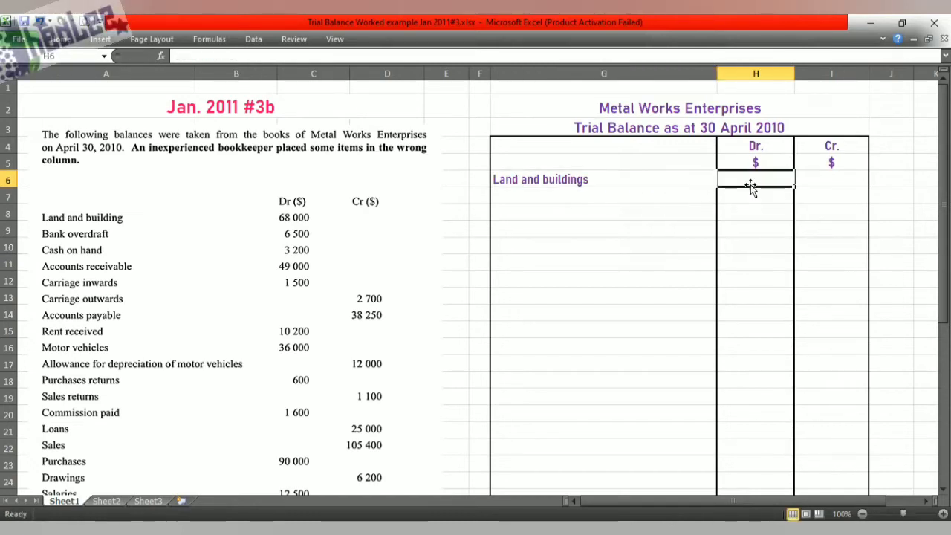
type("68")
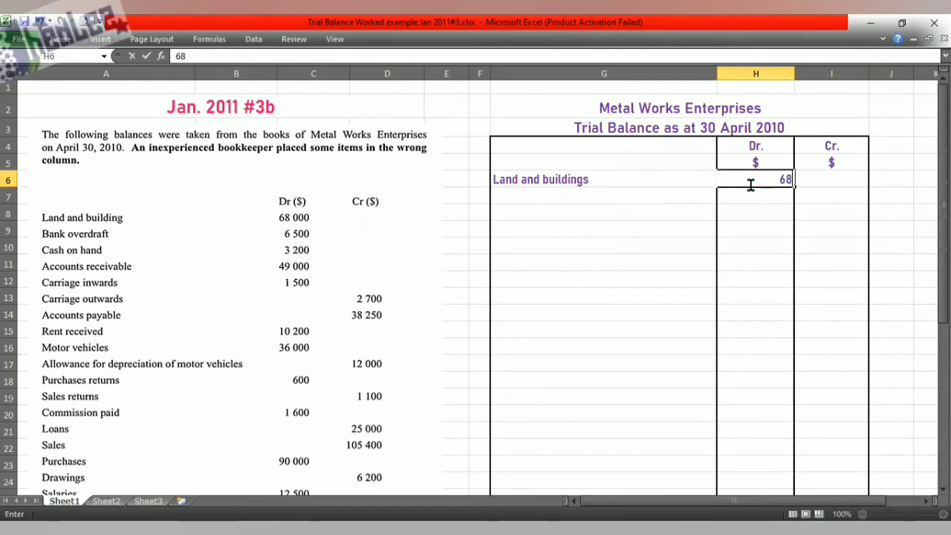
type(" 000")
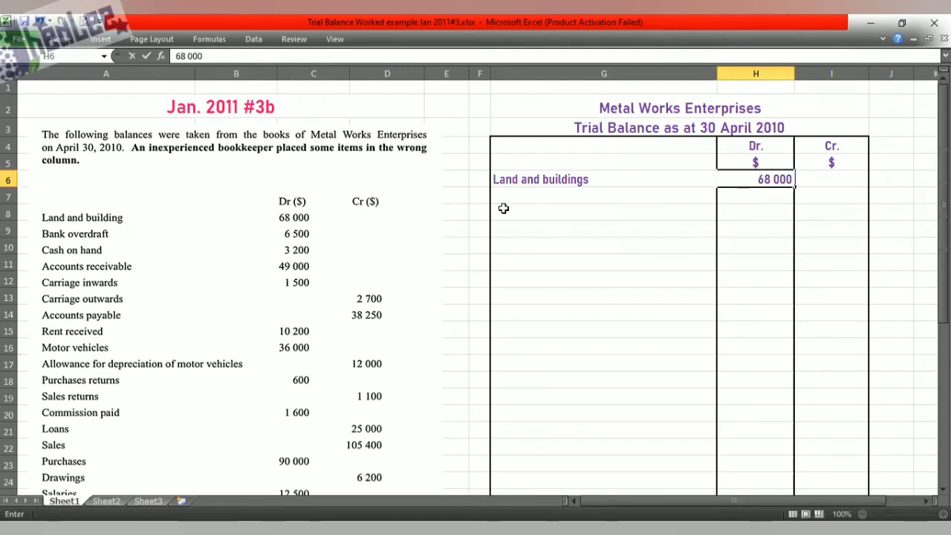
left_click(514, 197)
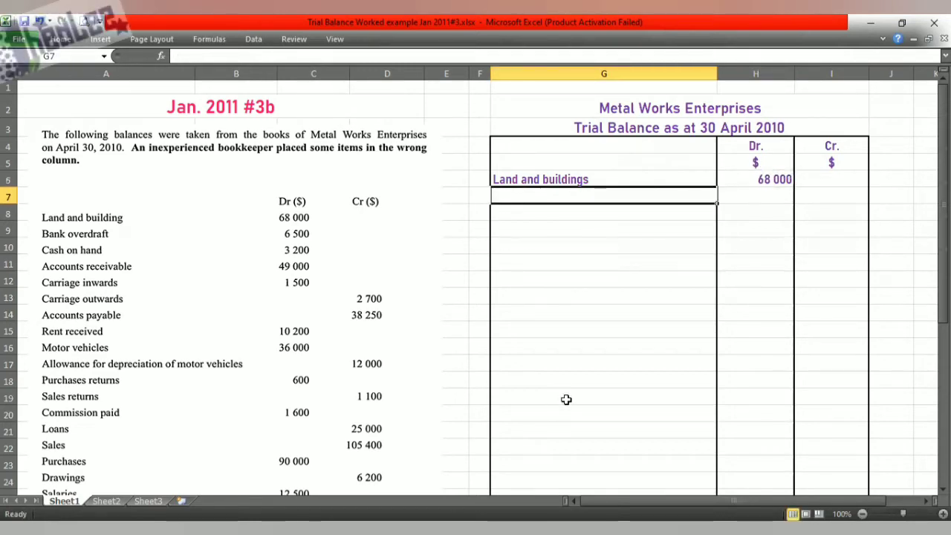
type("Bank")
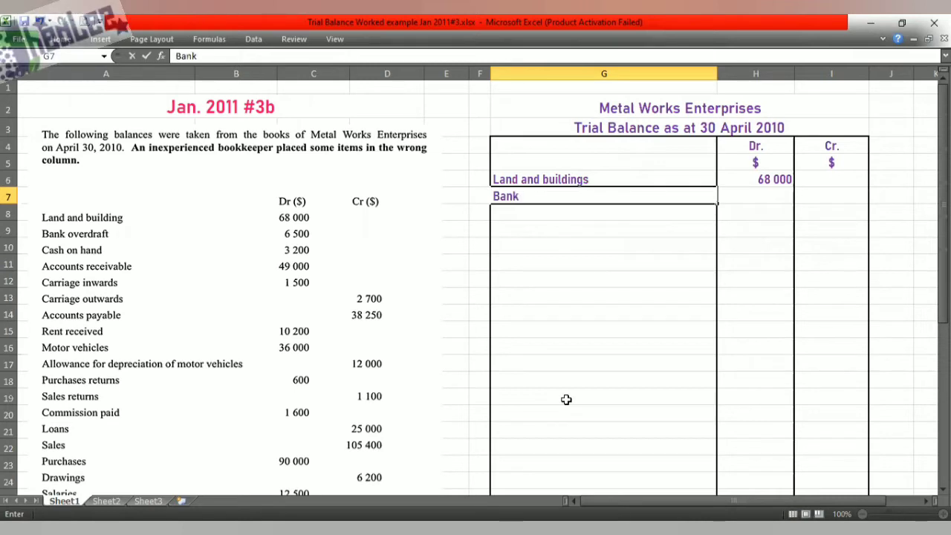
type(" Overdraft")
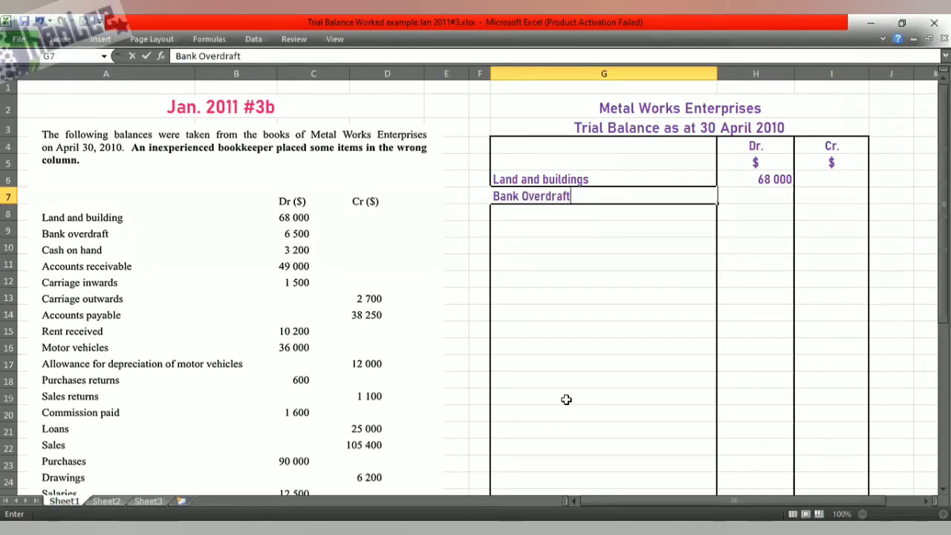
left_click(821, 197)
type("6")
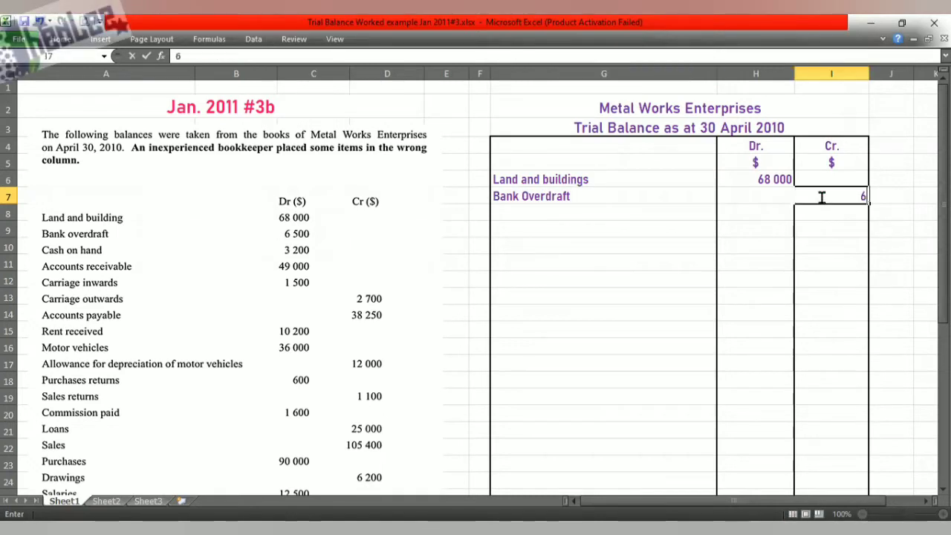
type(" 500")
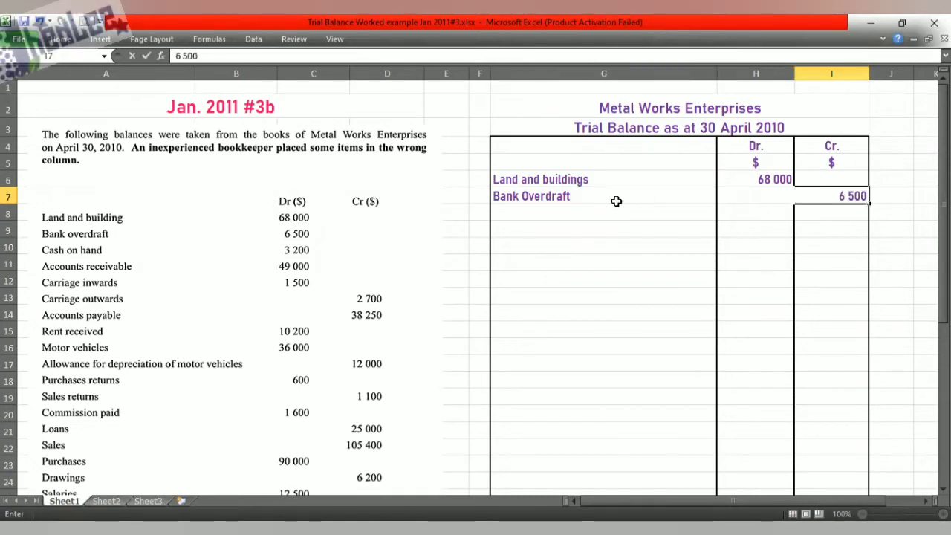
Enter Cash on hand 3 200 as a debit and label the next row Accounts Receivable.
left_click(584, 213)
type("C")
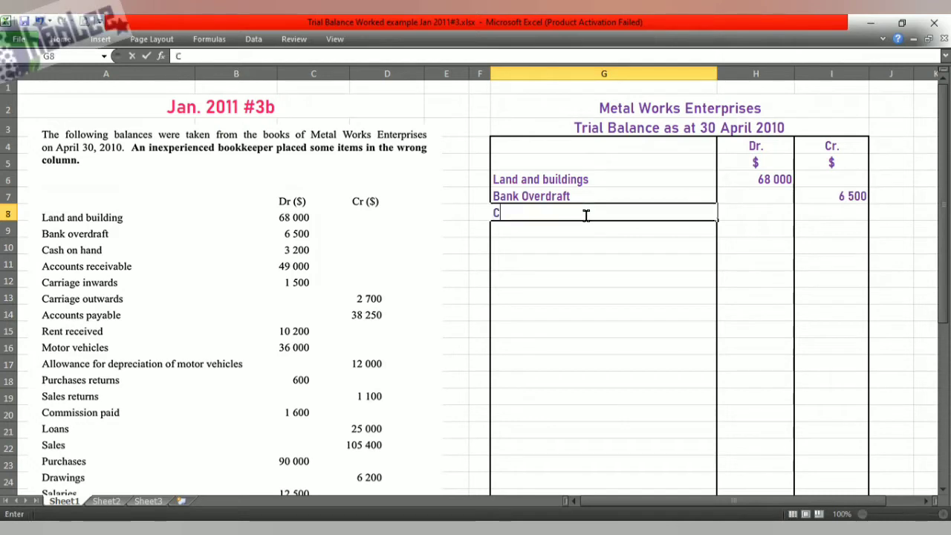
type("ash on h")
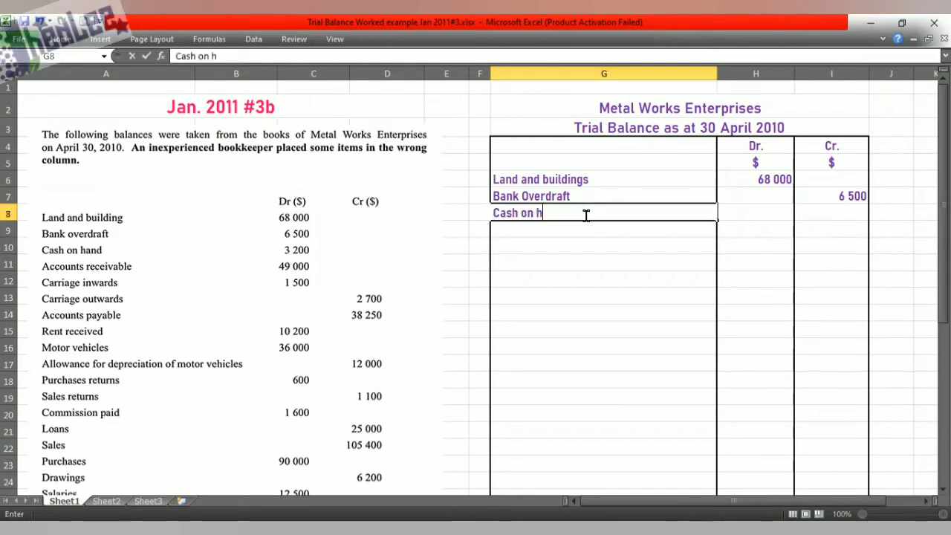
type("and")
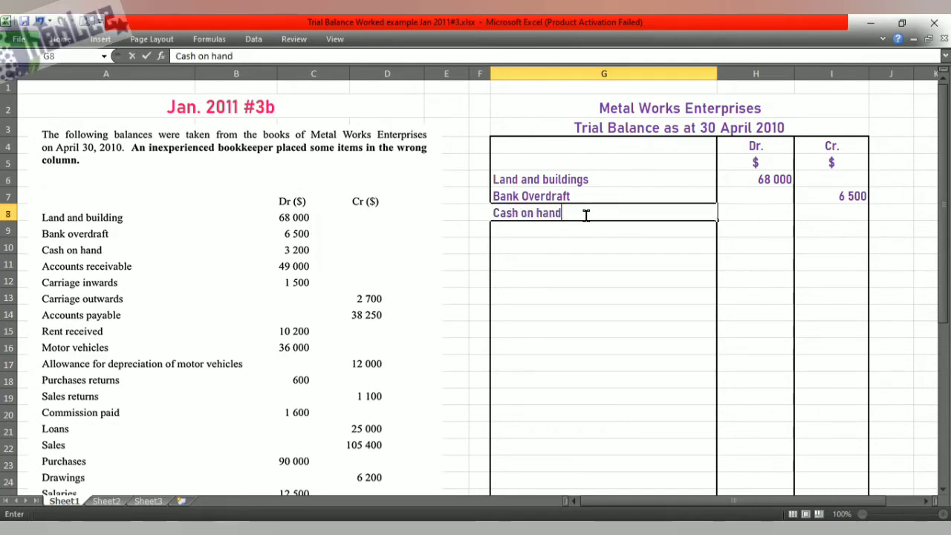
left_click(773, 212)
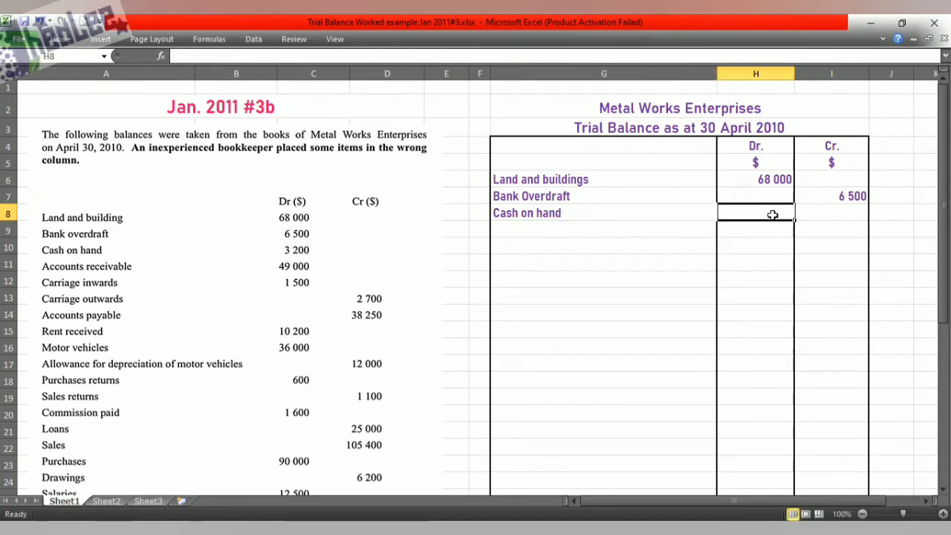
type("3 200")
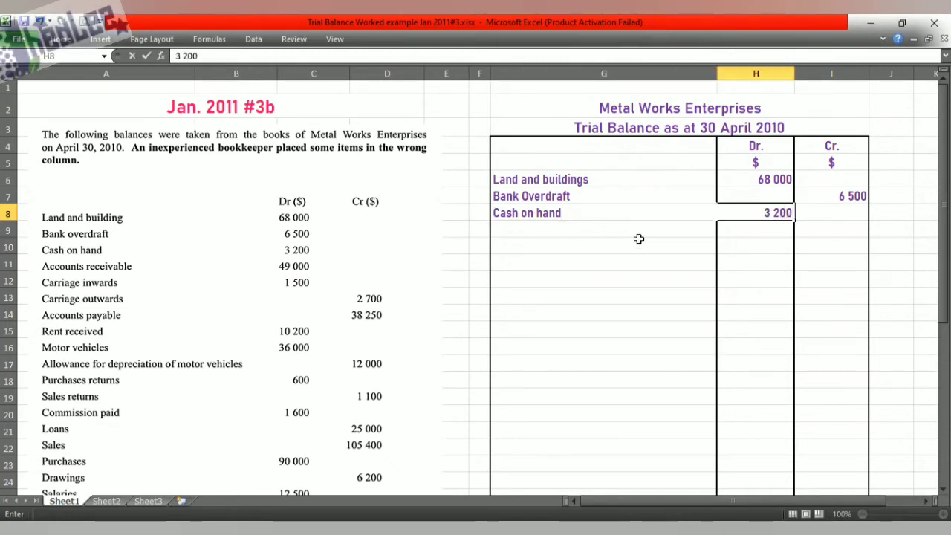
left_click(492, 236)
type("A")
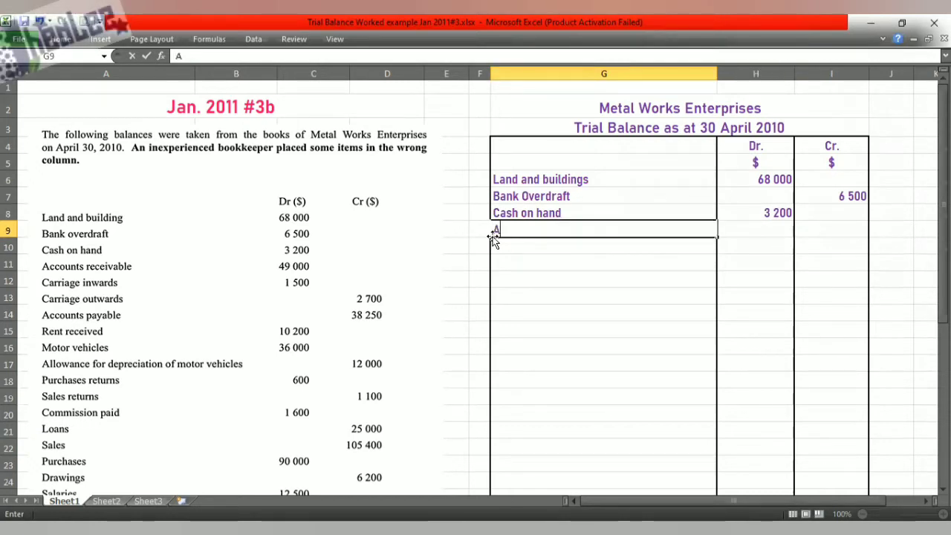
type("ccou")
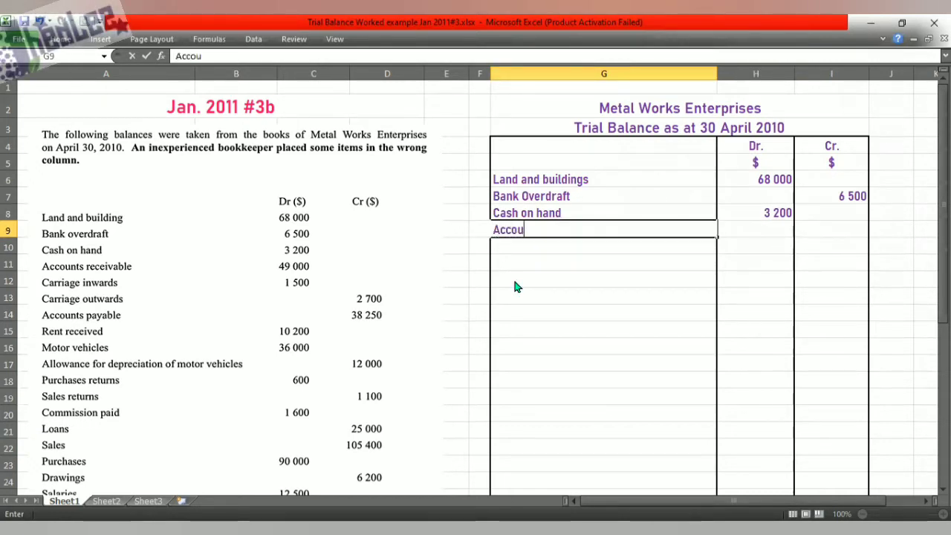
type("nts Receivable")
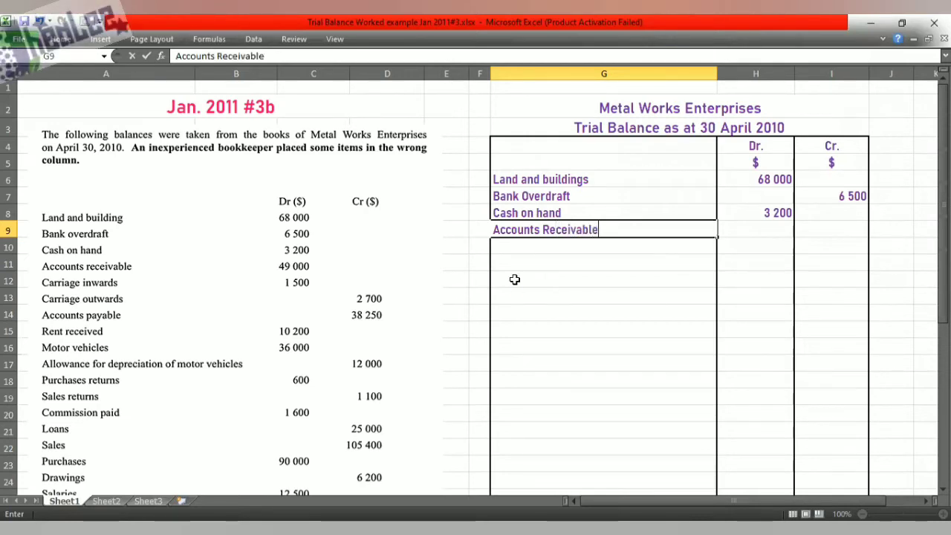
key("Tab")
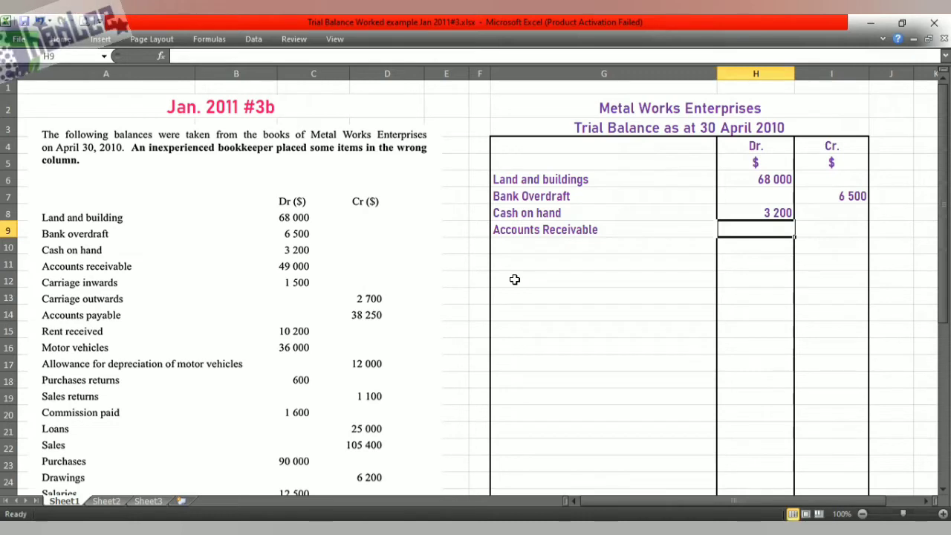
Give Accounts Receivable a 49 000 debit and add Carriage Inwards with a 1 500 debit.
type("49 000")
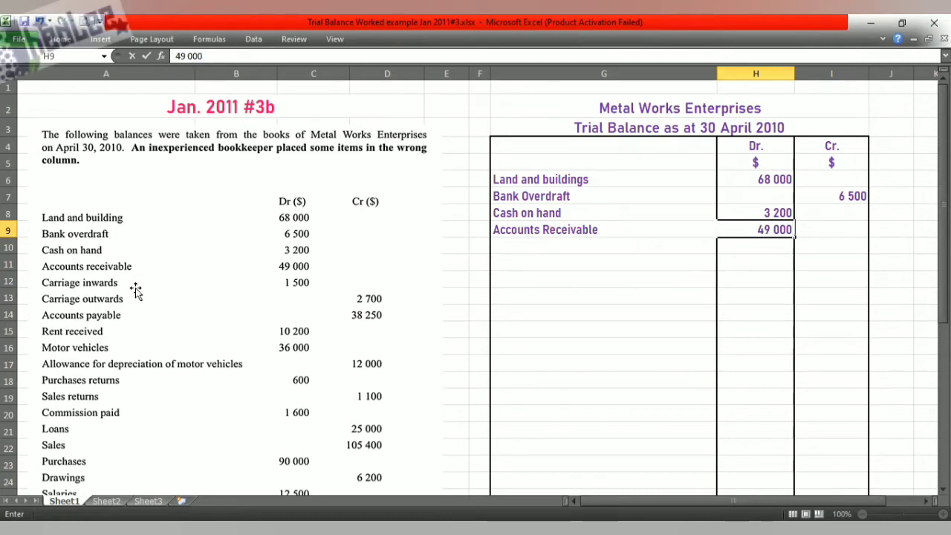
left_click(539, 246)
type("Carri")
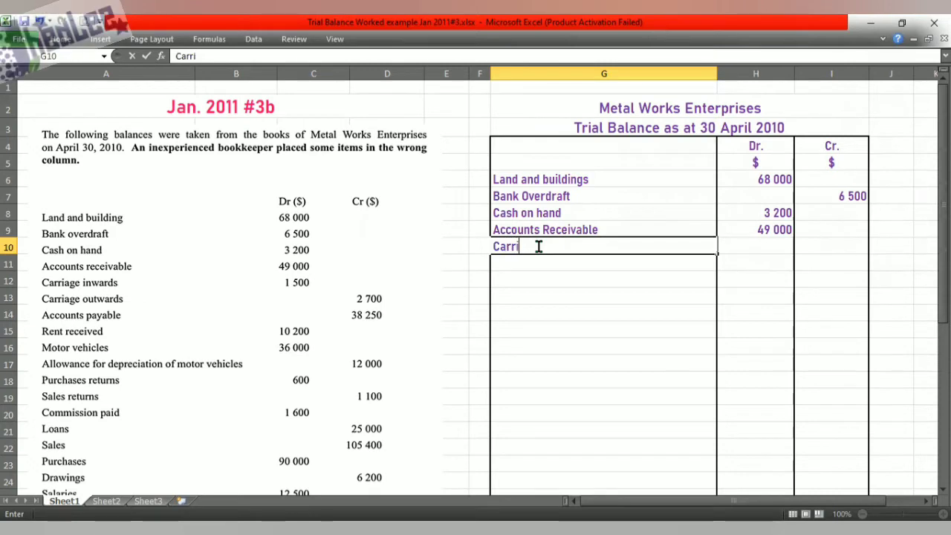
type("age Inwards")
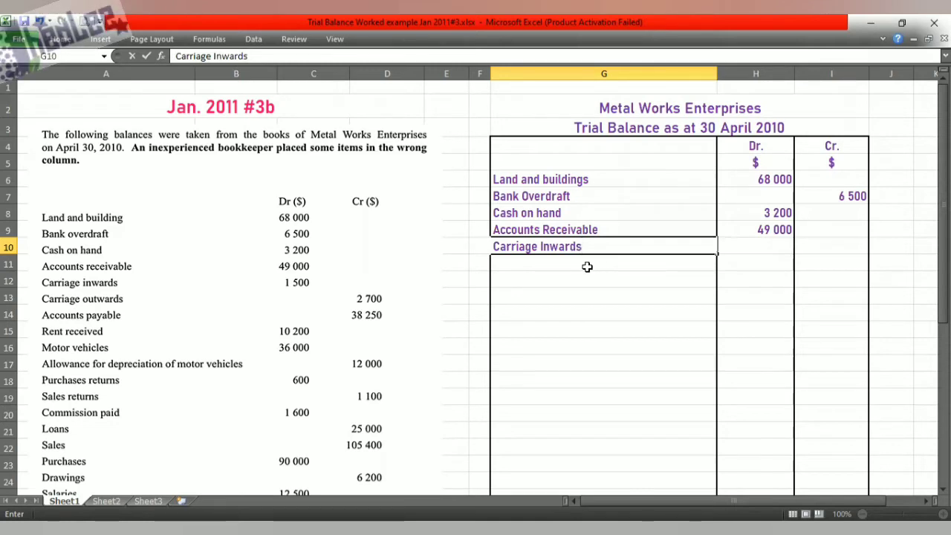
left_click(778, 246)
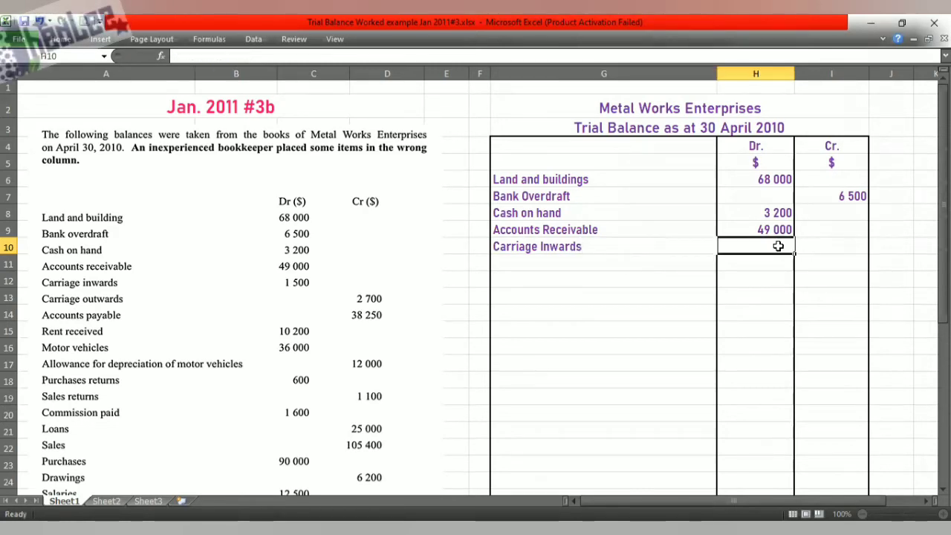
key("ctrl+z")
type("C")
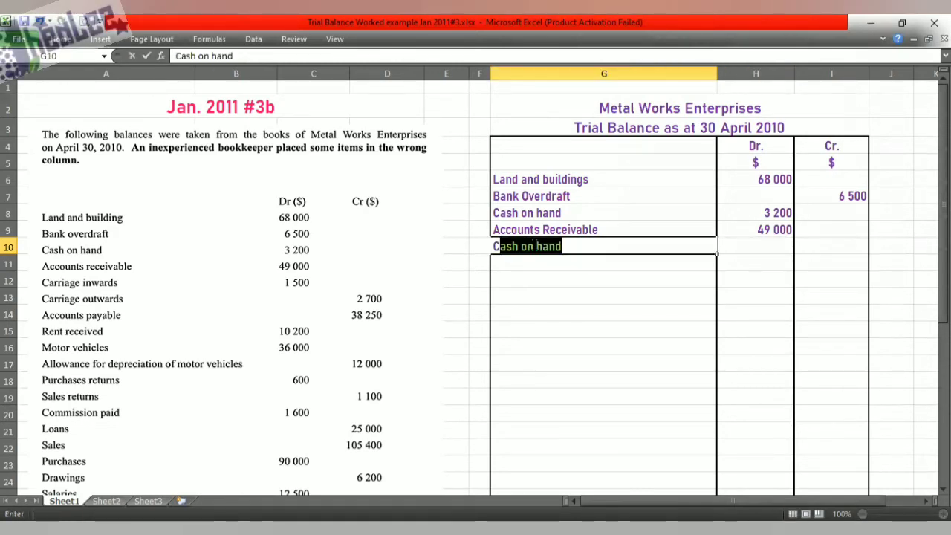
type("arria")
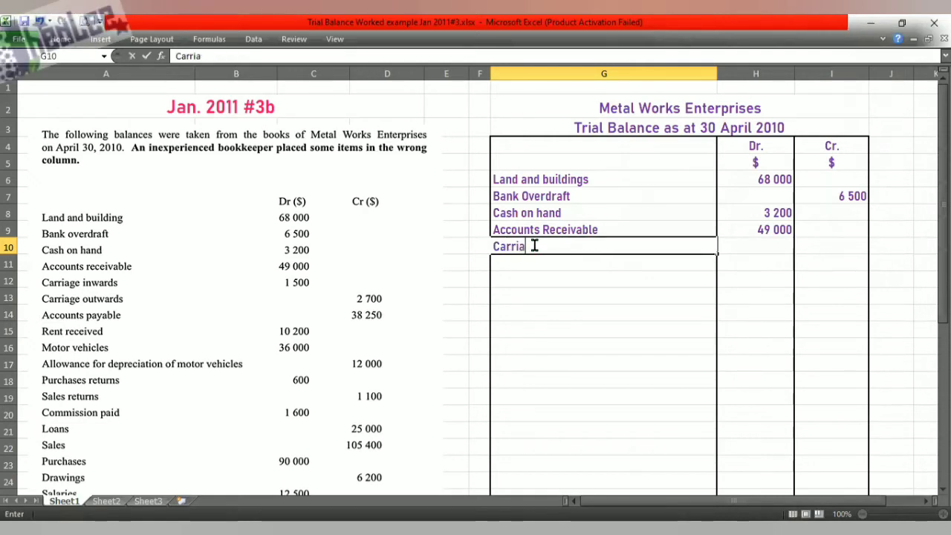
type("ge Inwards")
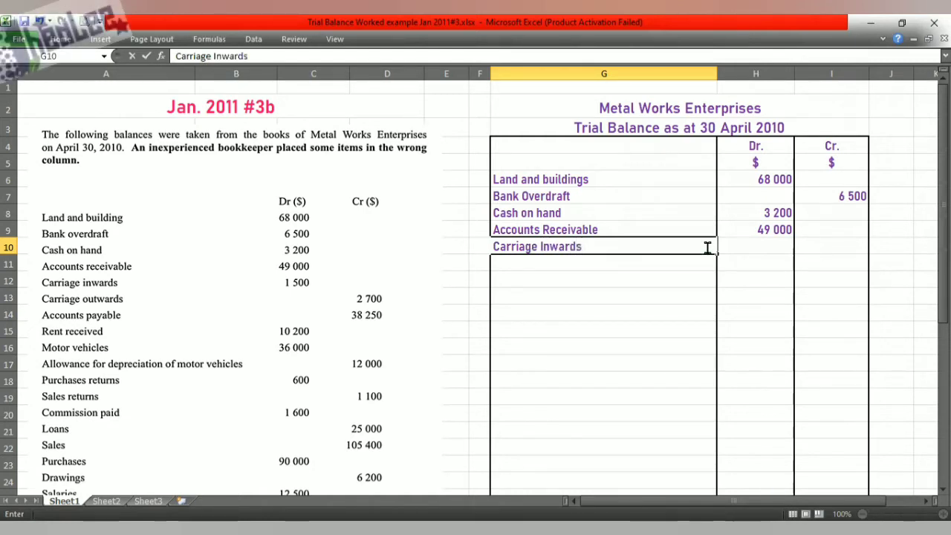
left_click(772, 247)
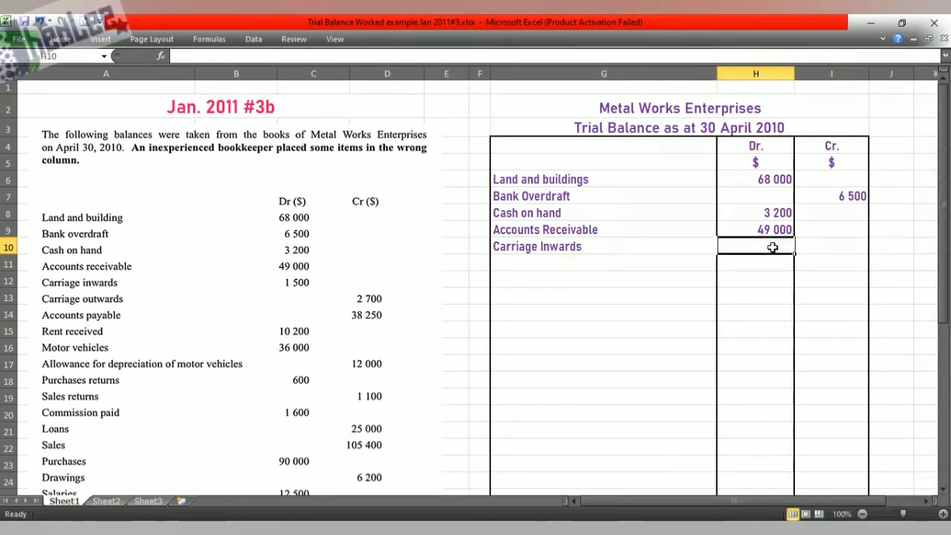
type("1 500")
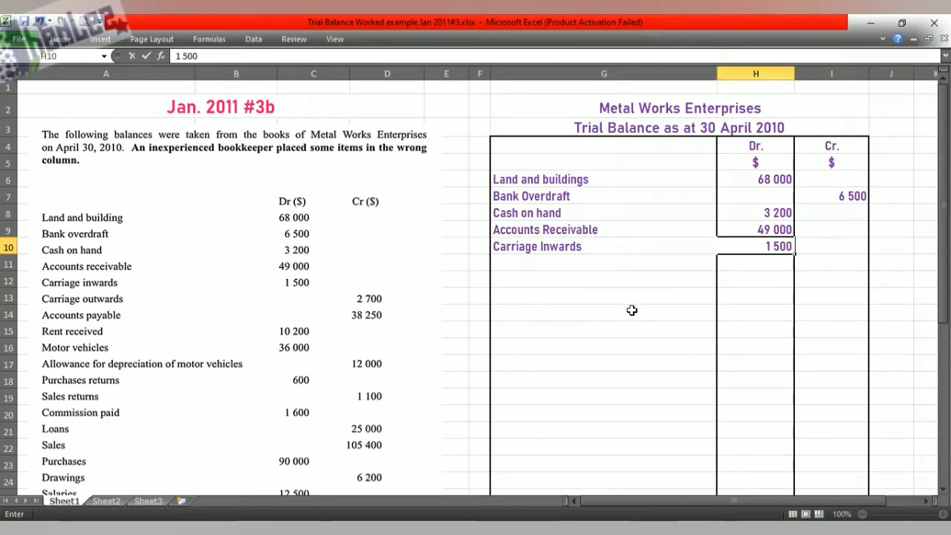
Add Carriage Outwards 2 700 as a debit and Accounts Payable 38 250 as a credit.
left_click(596, 261)
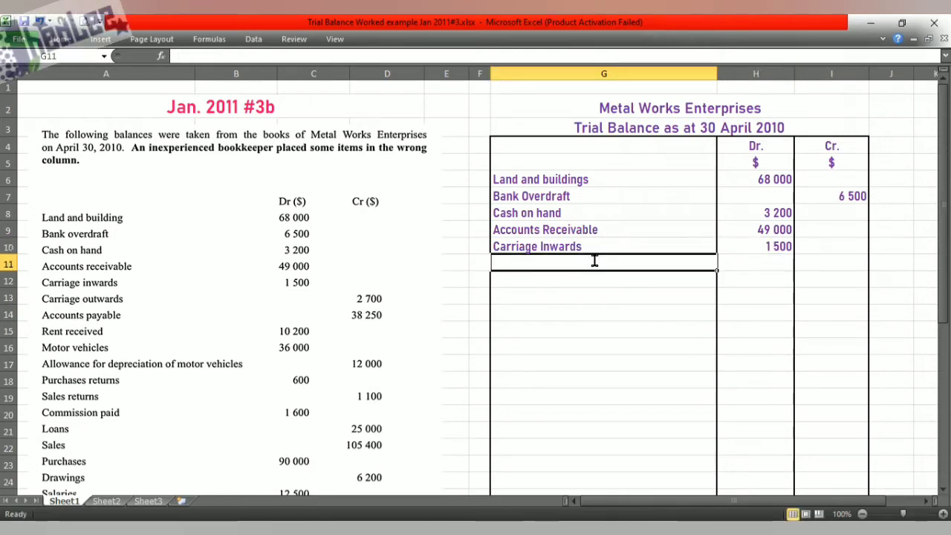
type("Carriage Outwards")
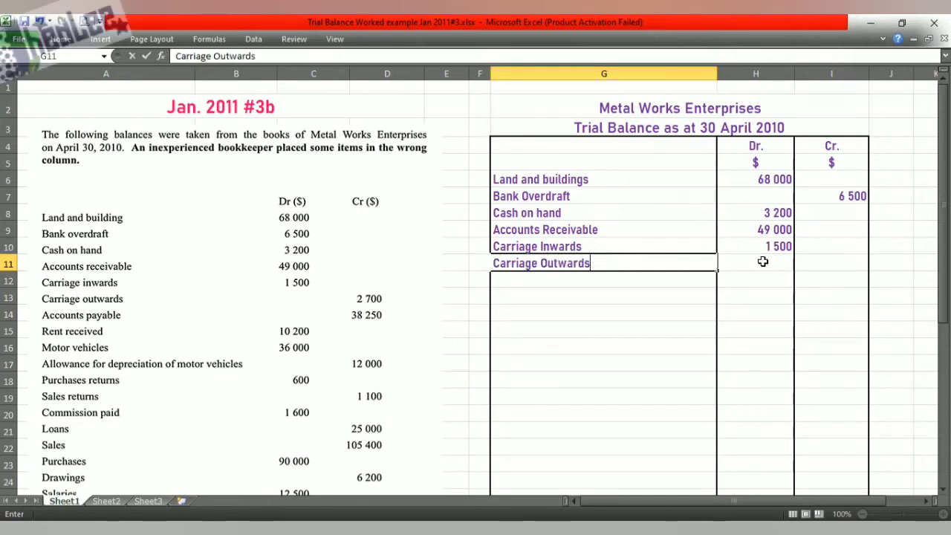
left_click(764, 263)
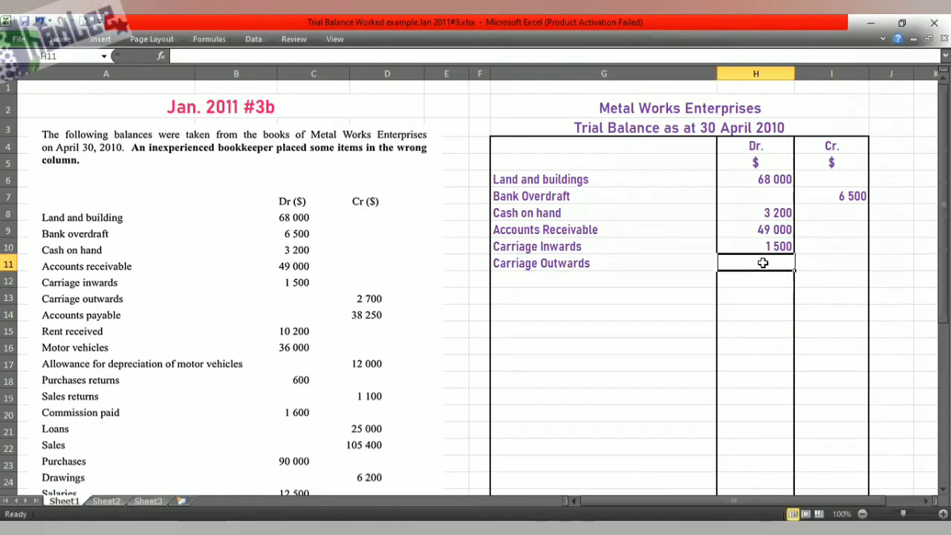
type("2 700")
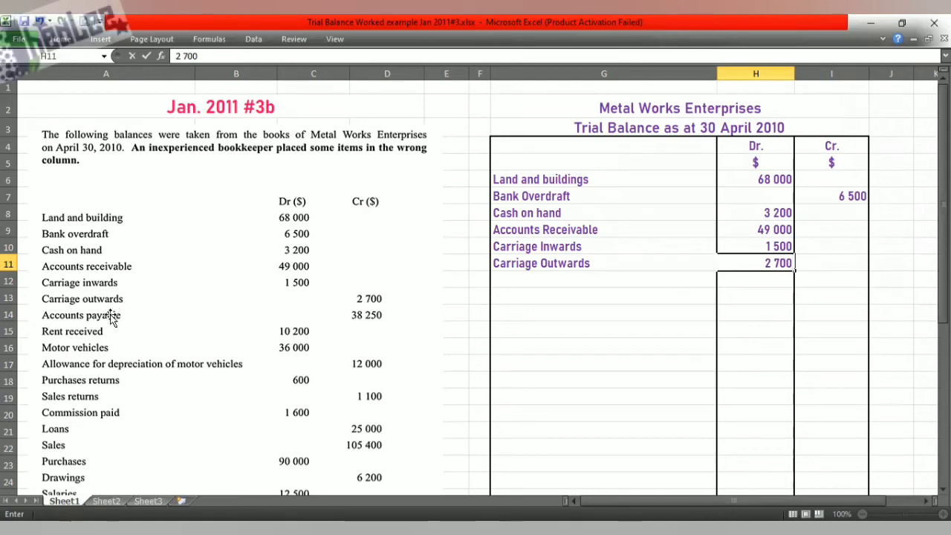
left_click(618, 288)
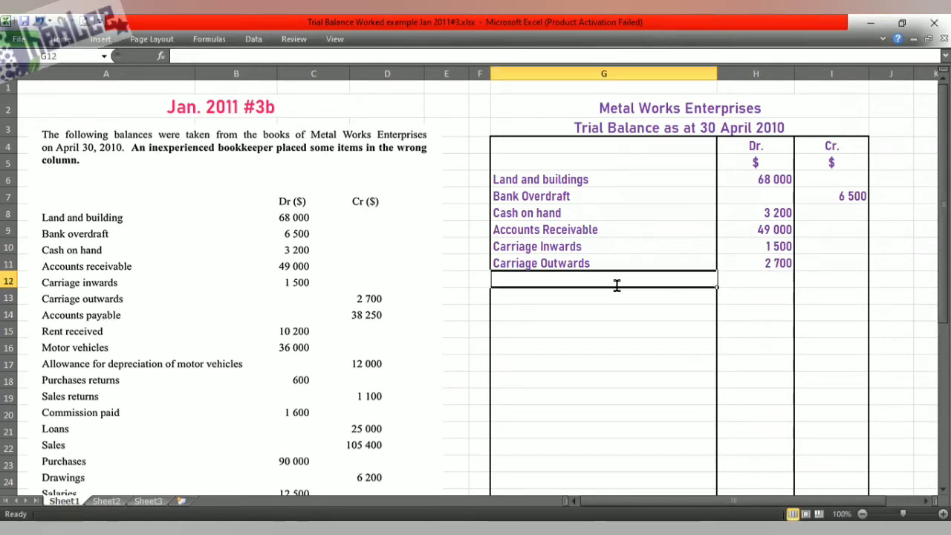
type("Accounts Pa")
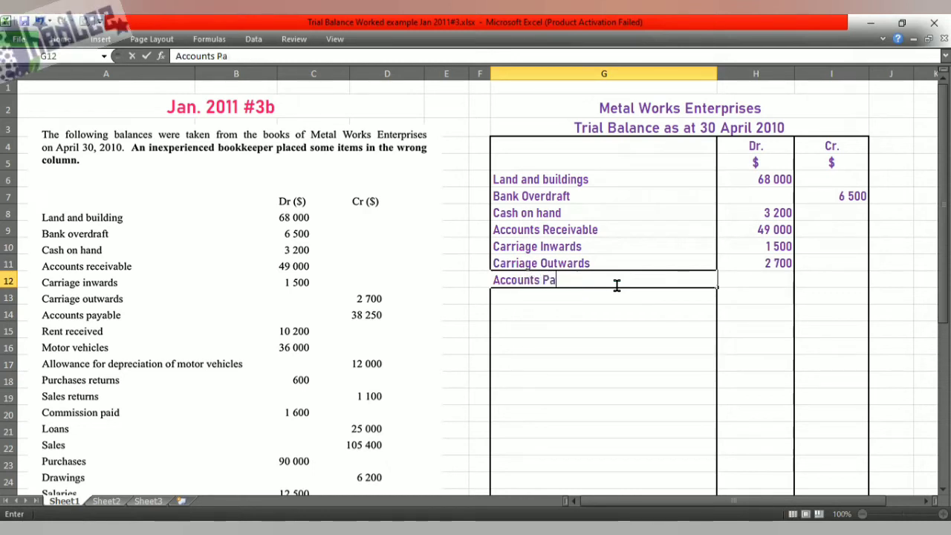
type("yable")
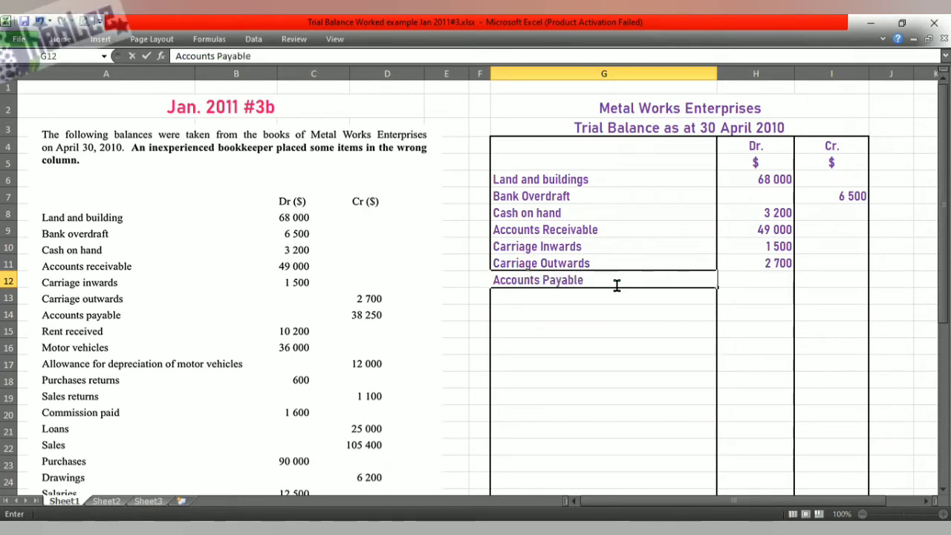
left_click(824, 281)
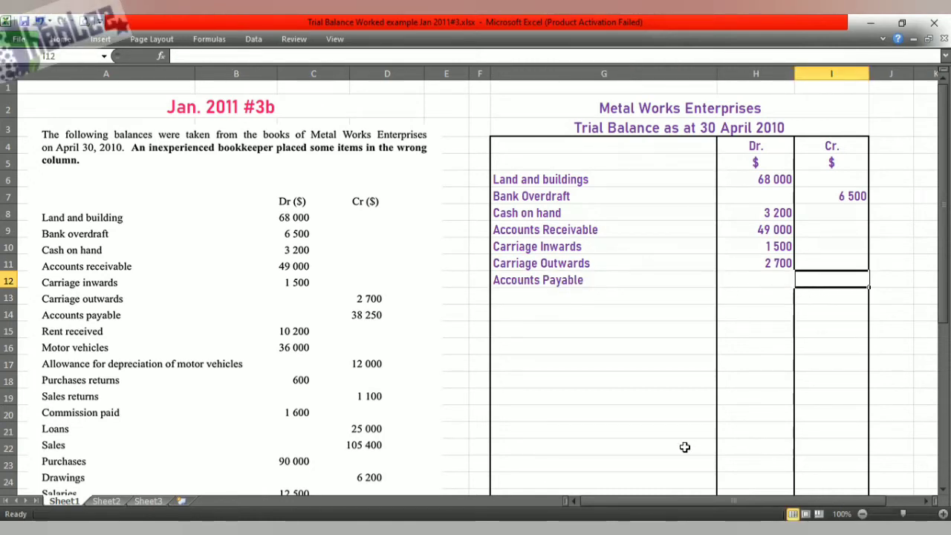
type("38 250")
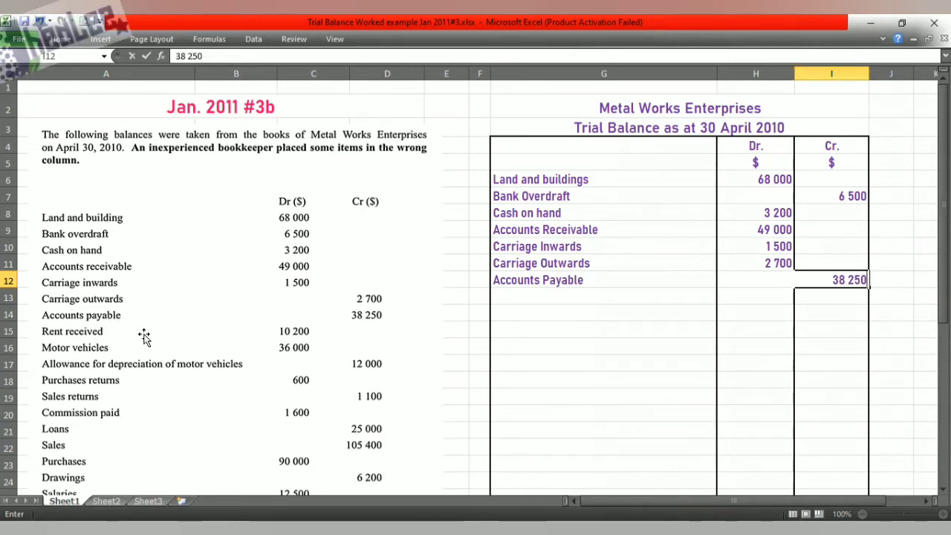
Add Rent Received with 10 200 in the credit column.
left_click(548, 299)
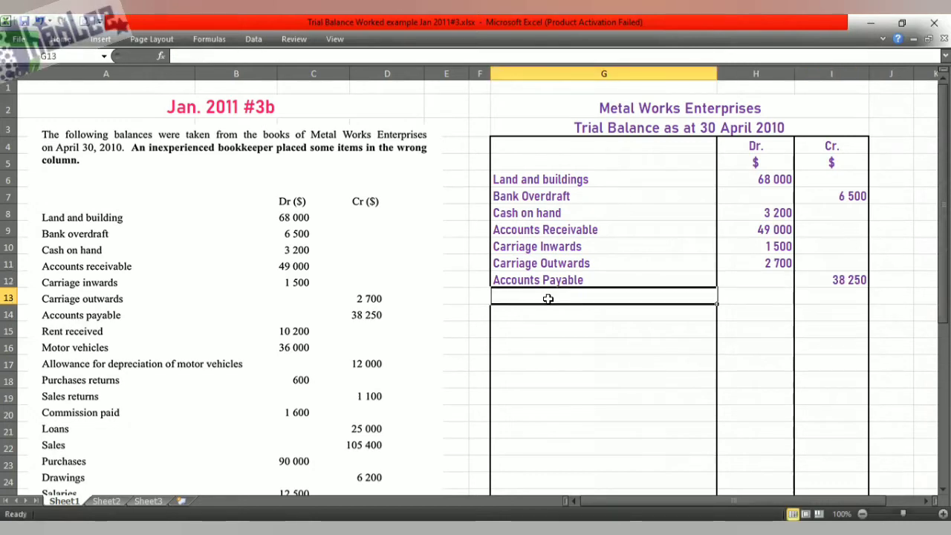
type("Rent Rec")
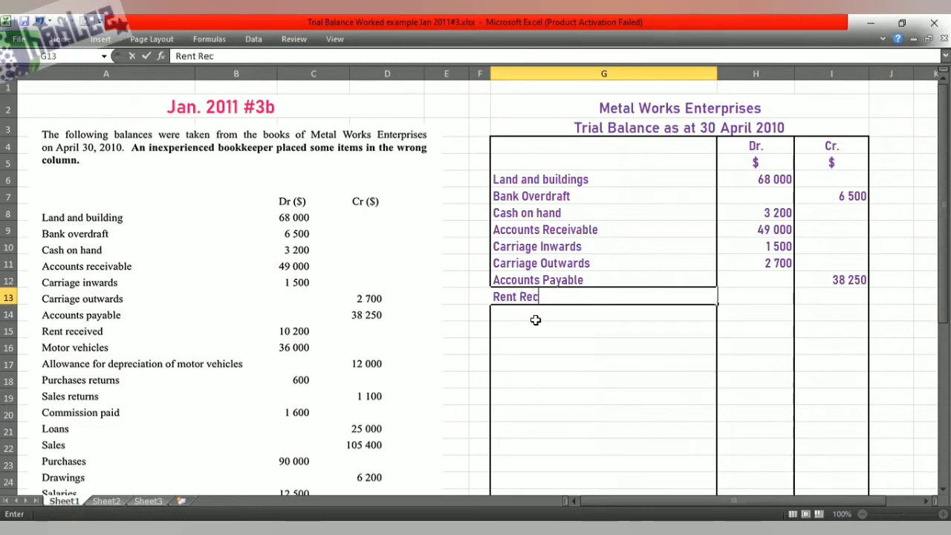
type("eived")
key("Tab")
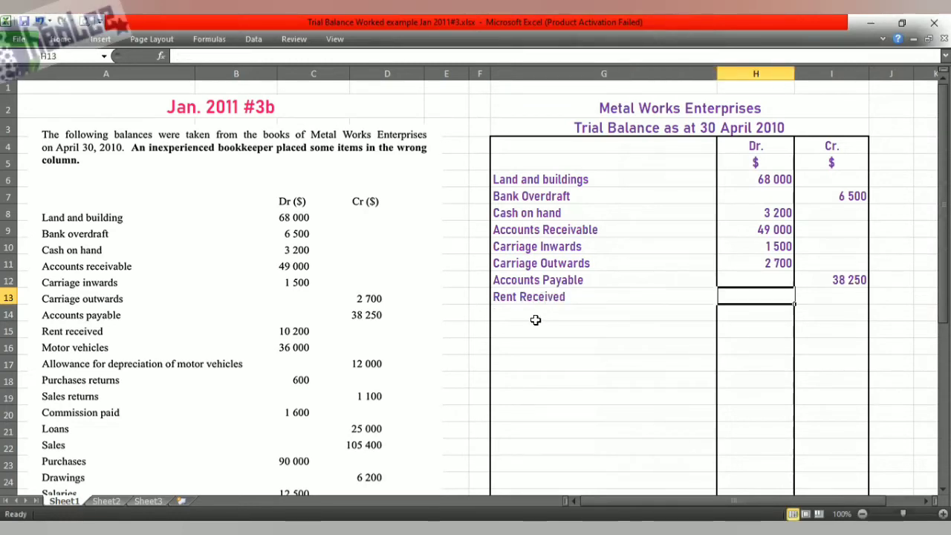
key("Tab")
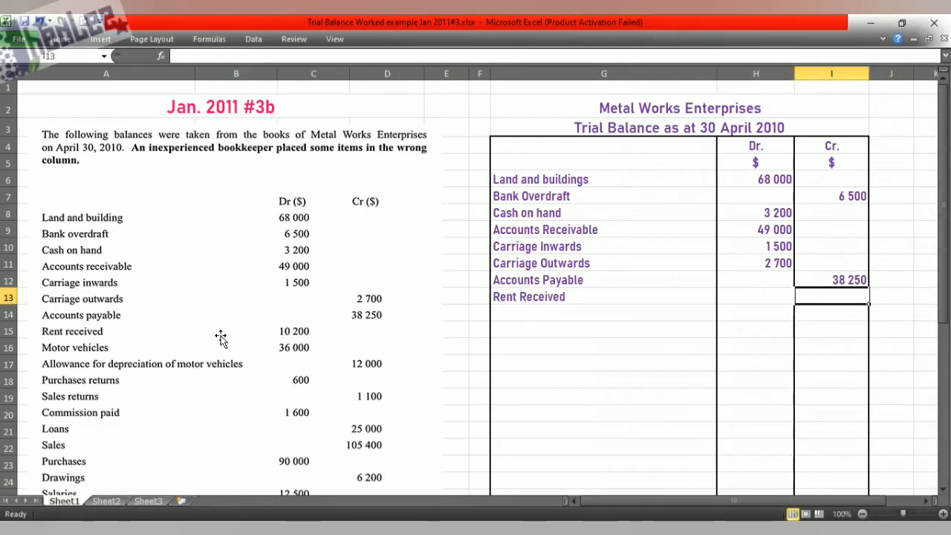
type("10 20")
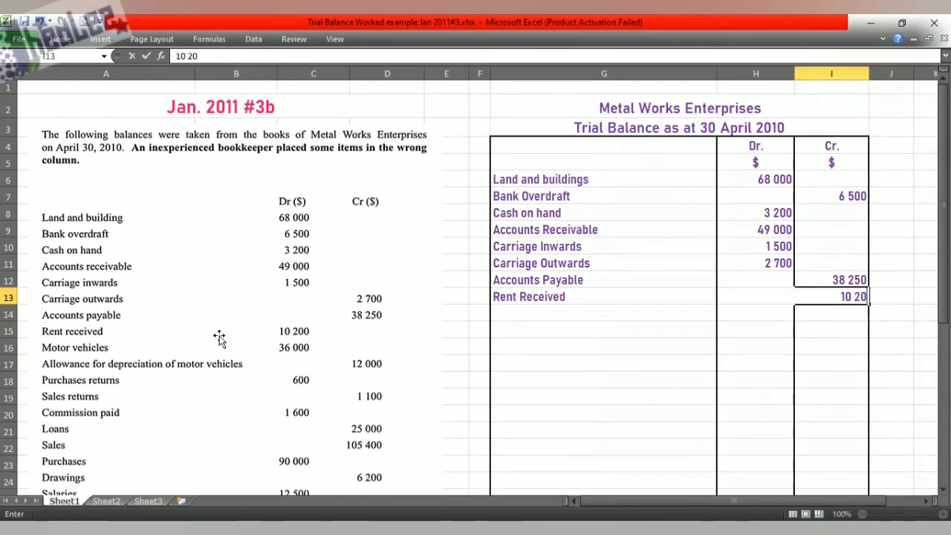
type("0")
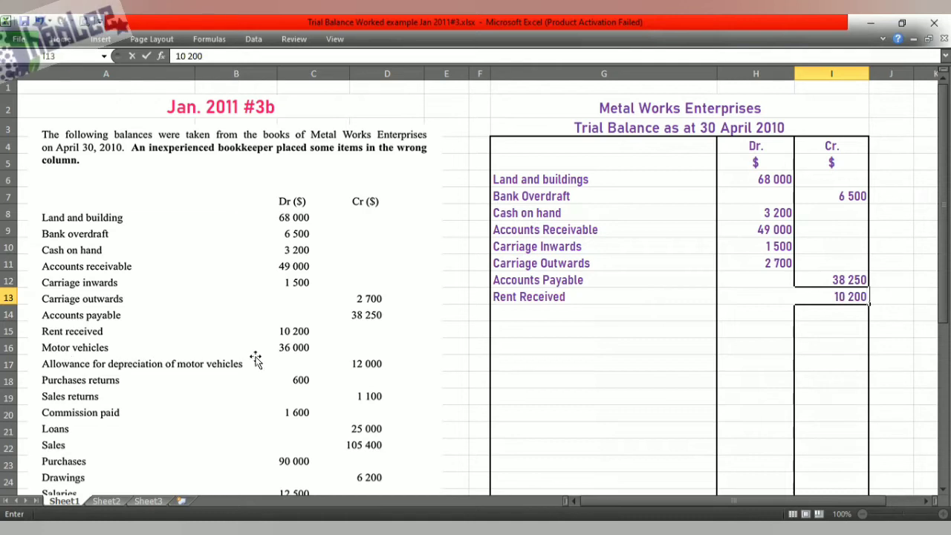
Enter Motor Vehicles 36 000 debit and Allowances for depreciation on Motor Vehicles 12 000 credit.
left_click(513, 319)
type("Mo")
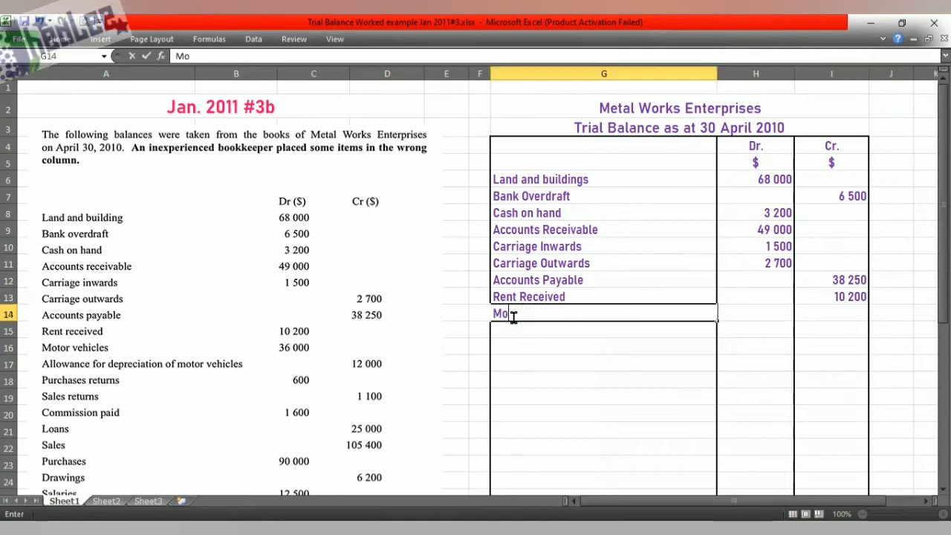
type("tor Vehicles")
key("Tab")
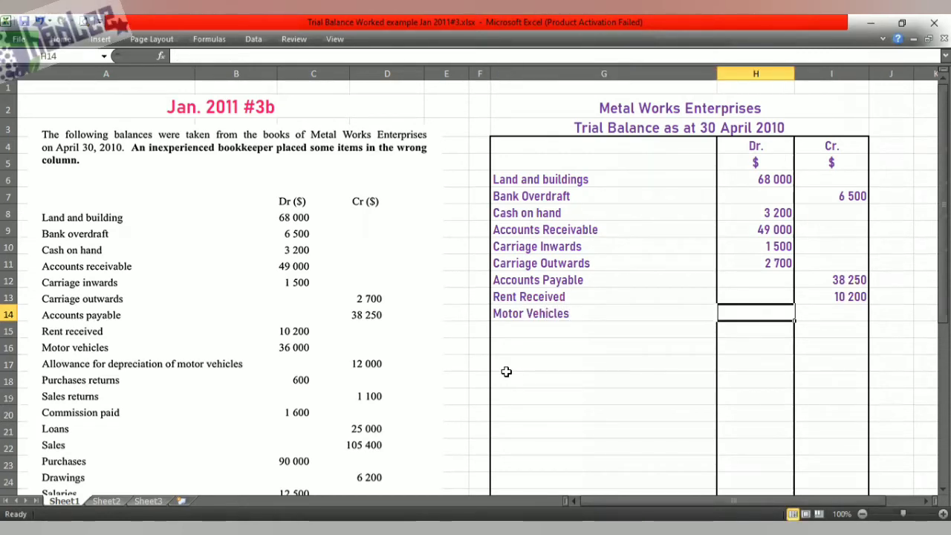
type("36 000")
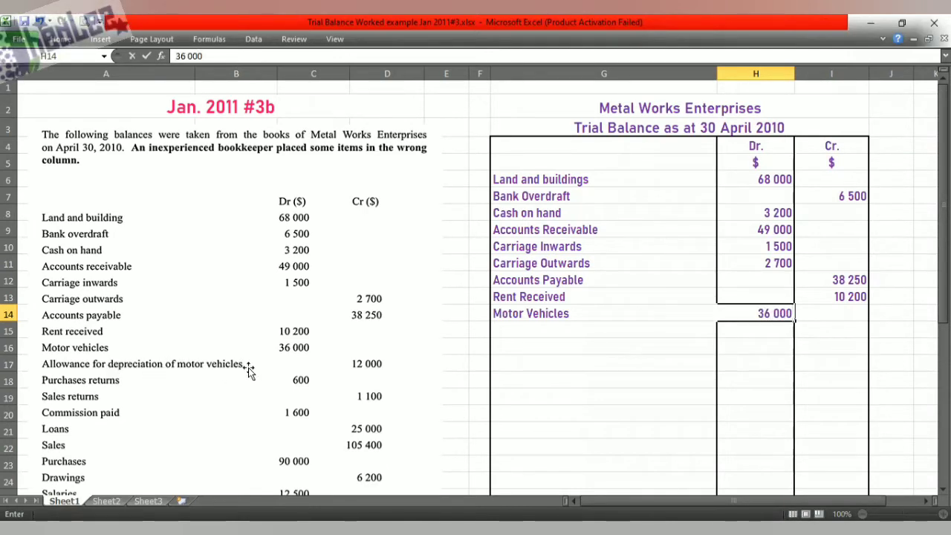
left_click(538, 330)
type("A")
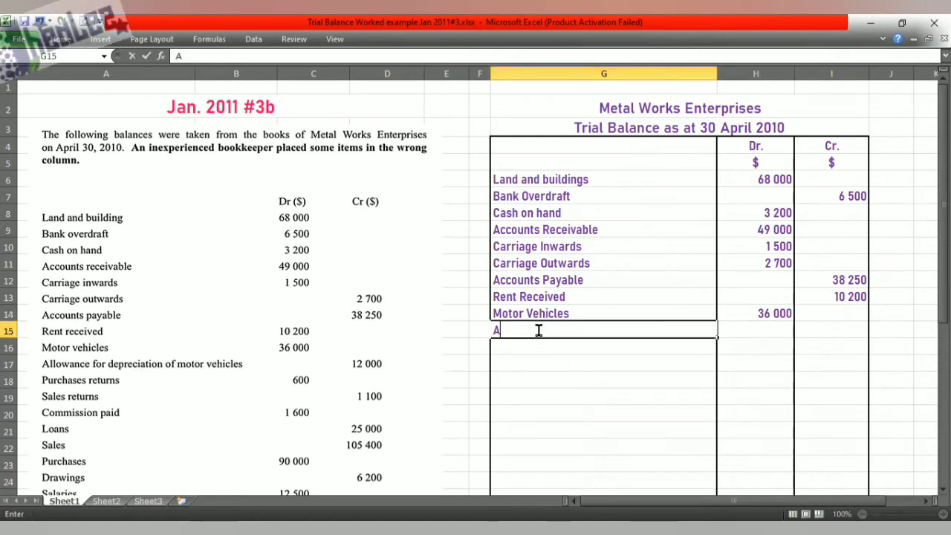
type("llowanc")
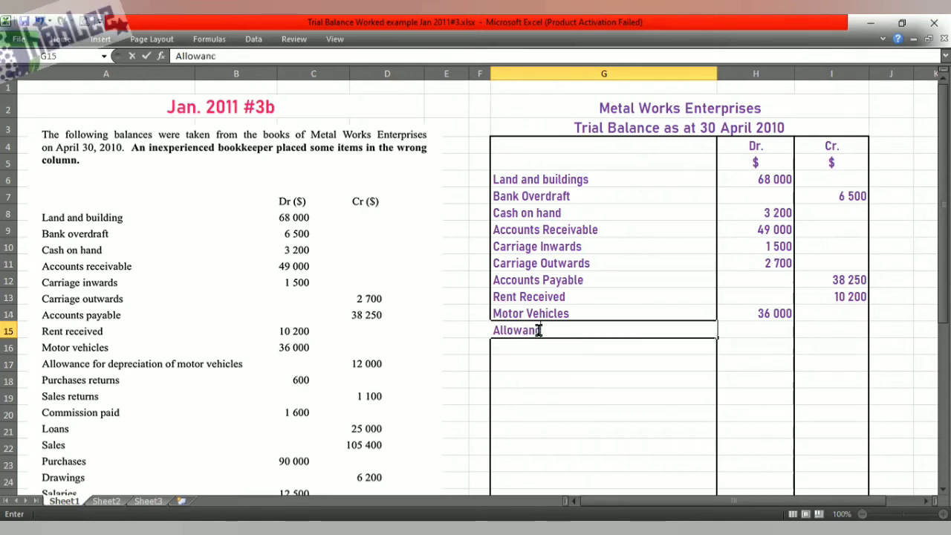
type("es for depreciat")
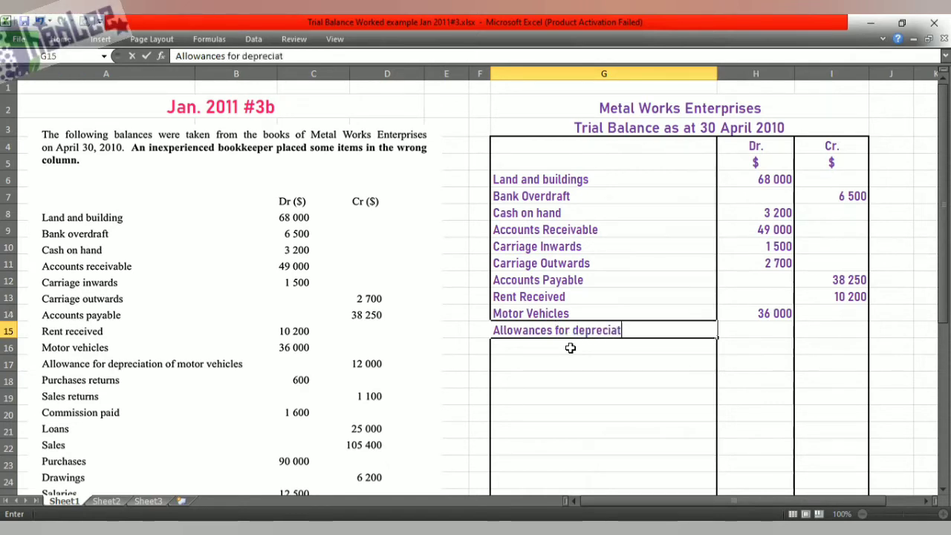
type("iop")
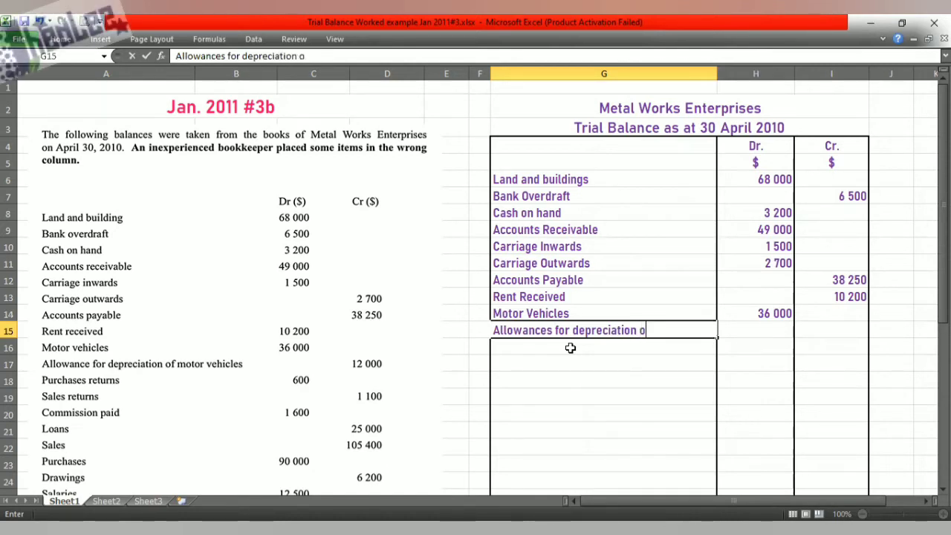
type("n Mo")
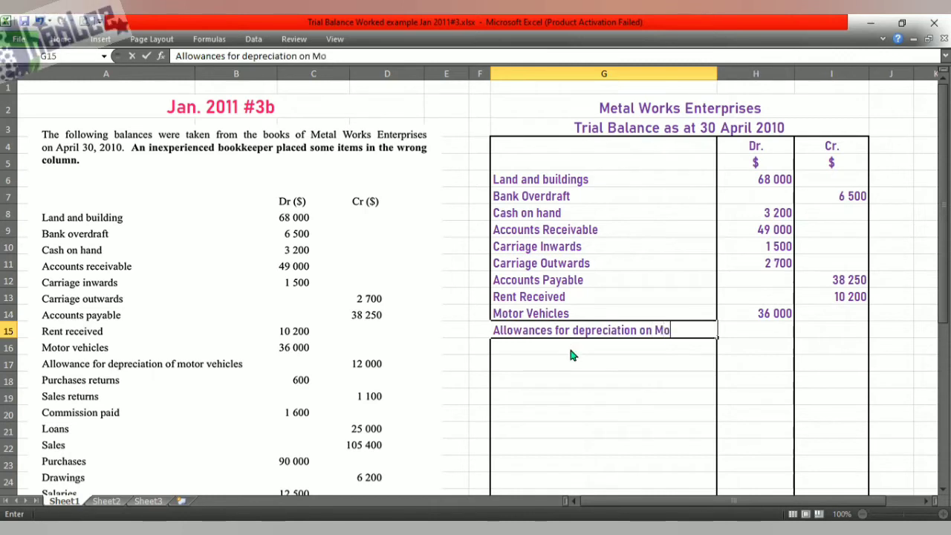
type("tor Ve")
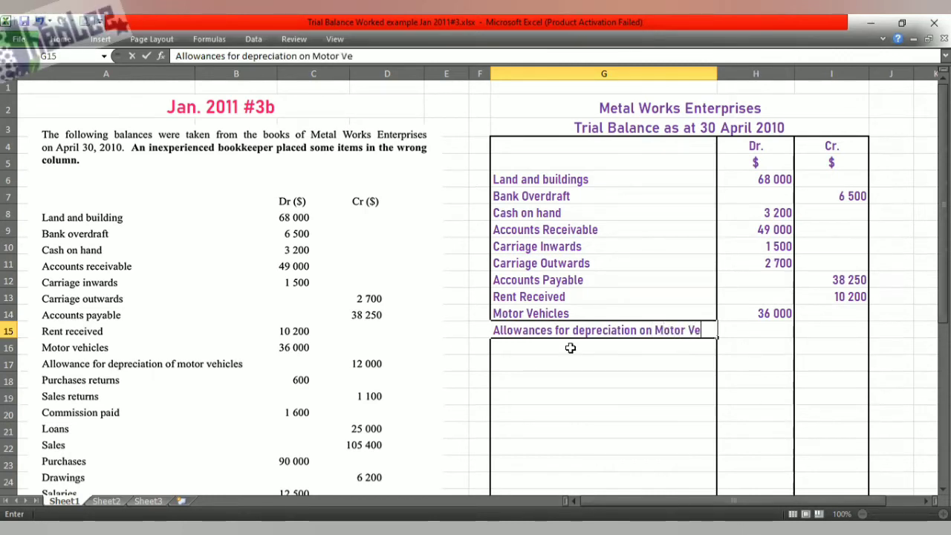
type("h")
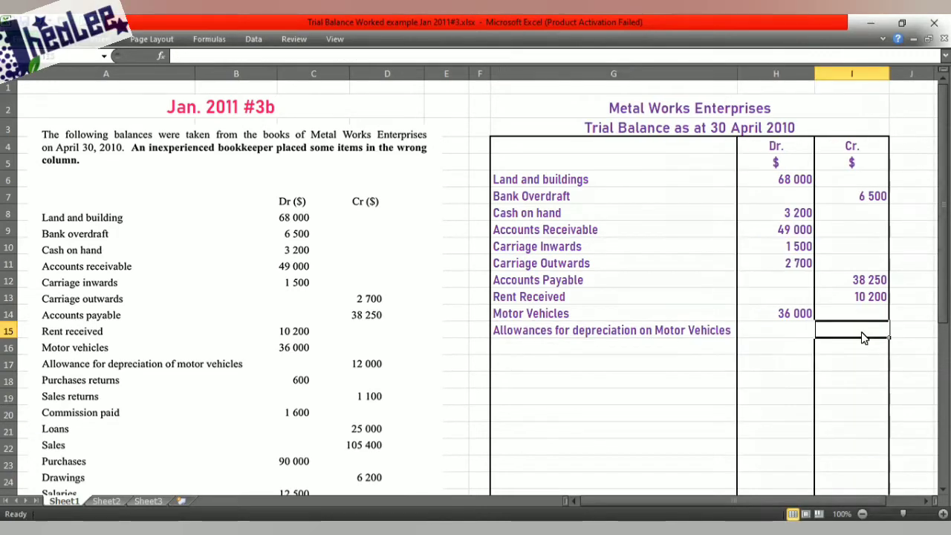
type("12 000")
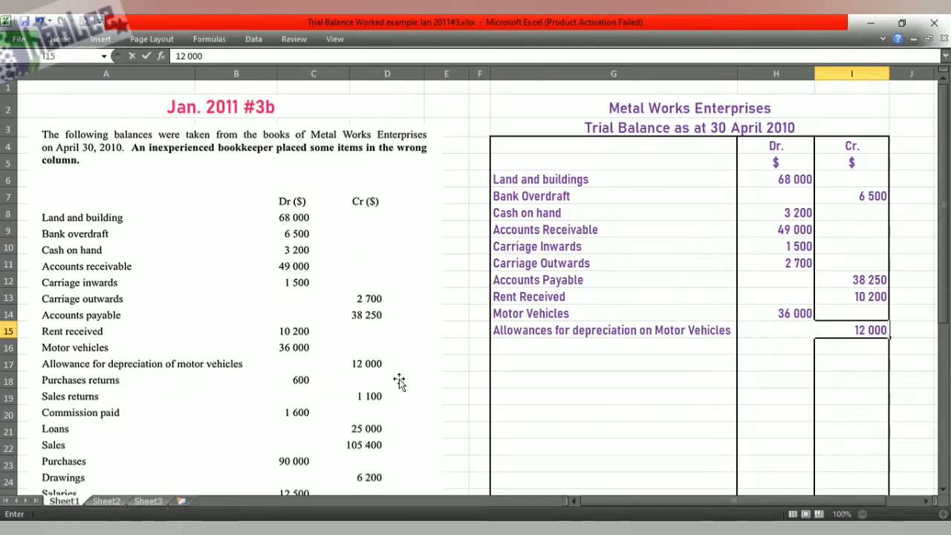
Add Purchases Returns with 600 in the credit column.
left_click(521, 349)
type("Pu")
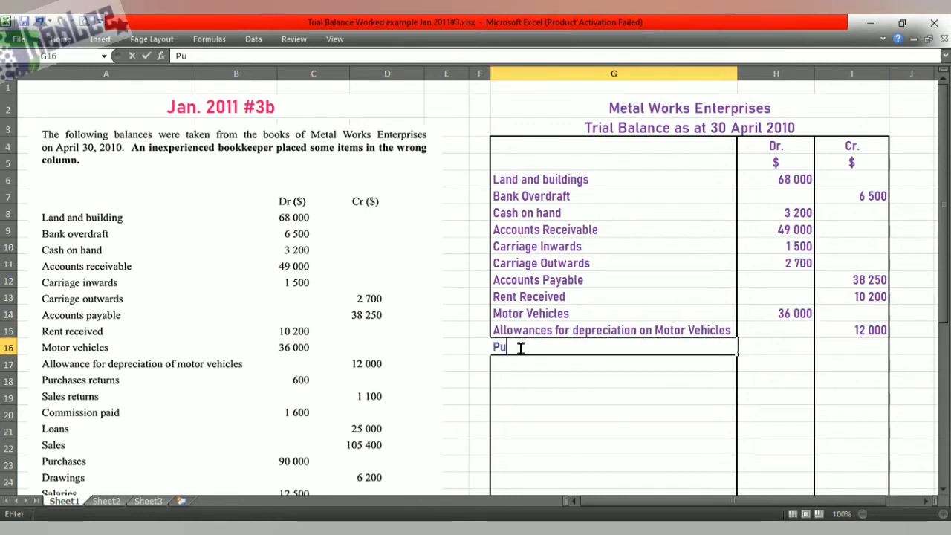
type("rchases")
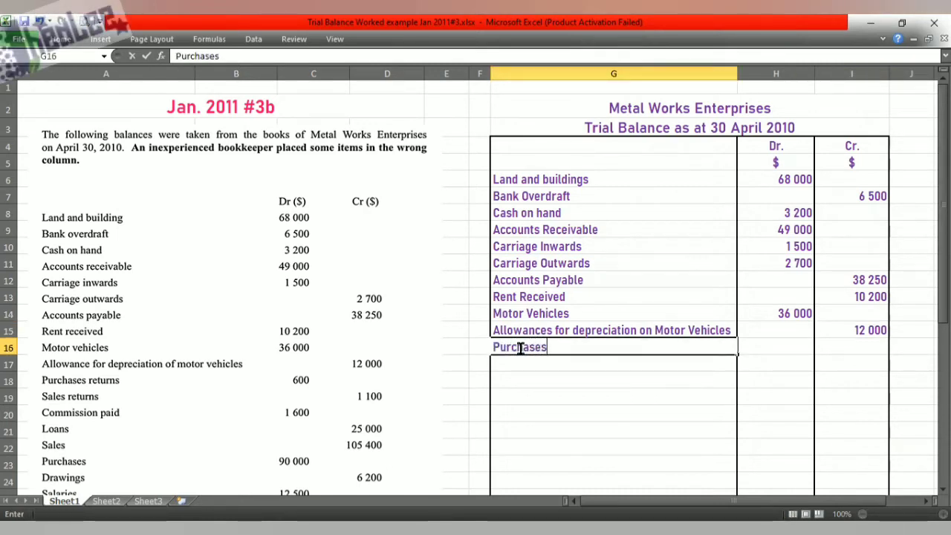
type(" Returns")
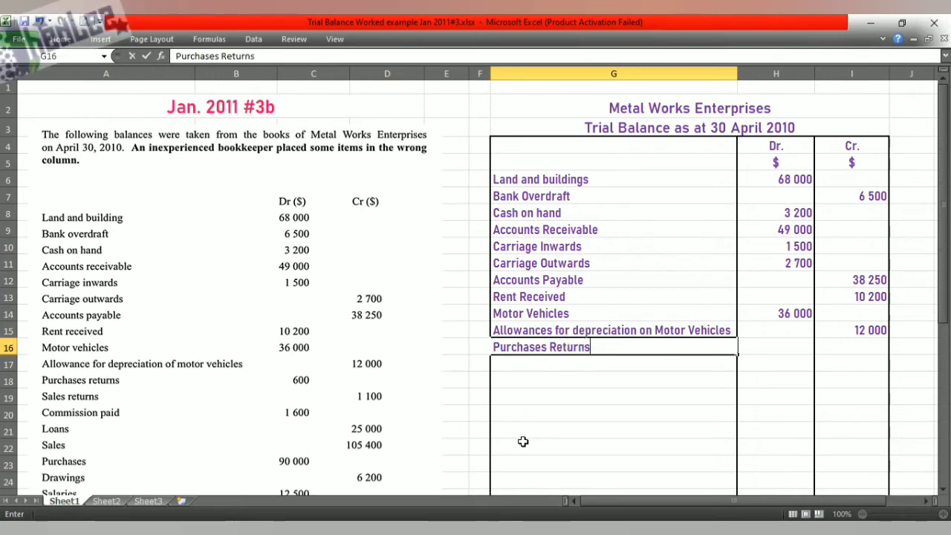
left_click(856, 346)
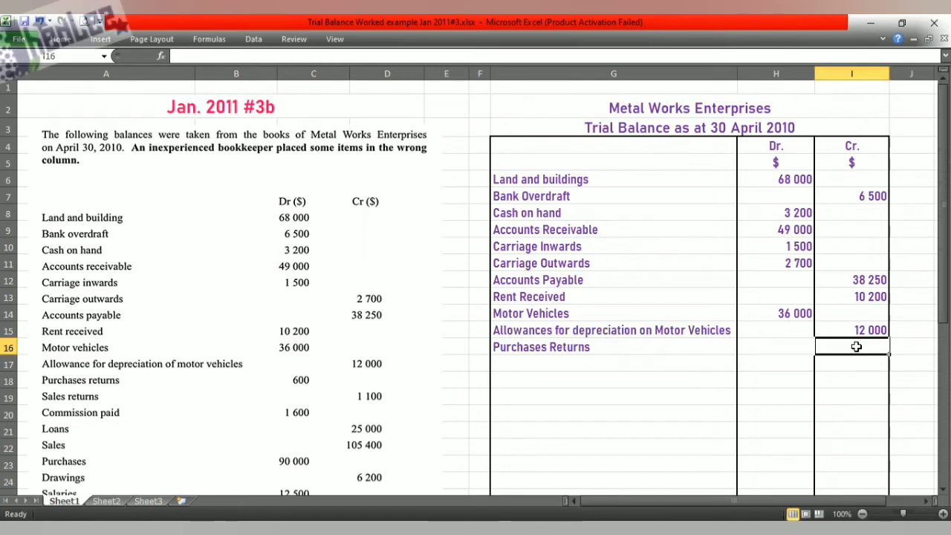
type("600")
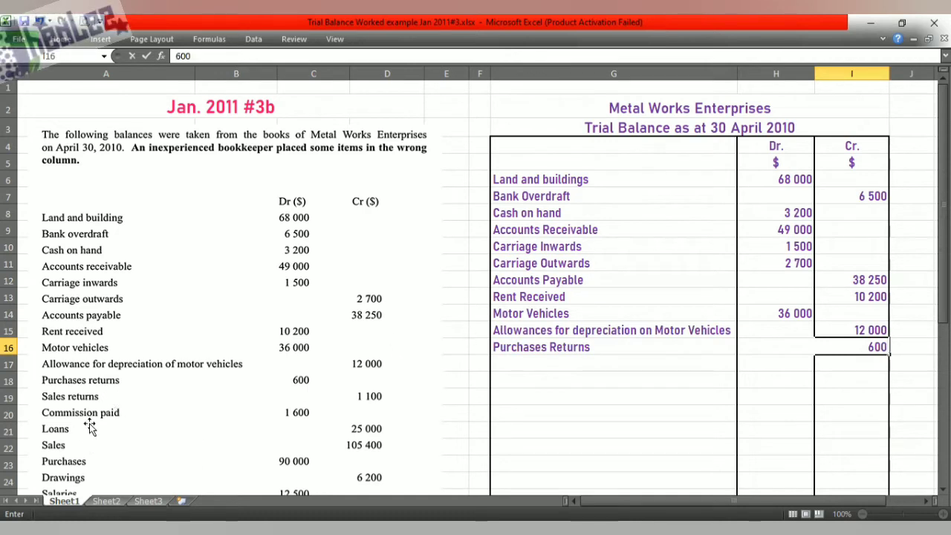
Add Sales Returns with 1 100 in the debit column.
left_click(565, 363)
type("Sales ")
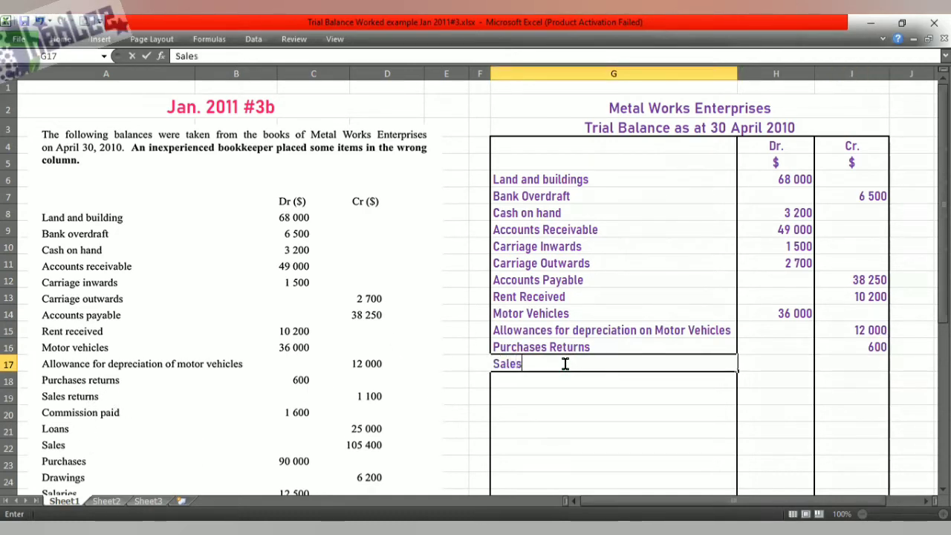
type("Returns")
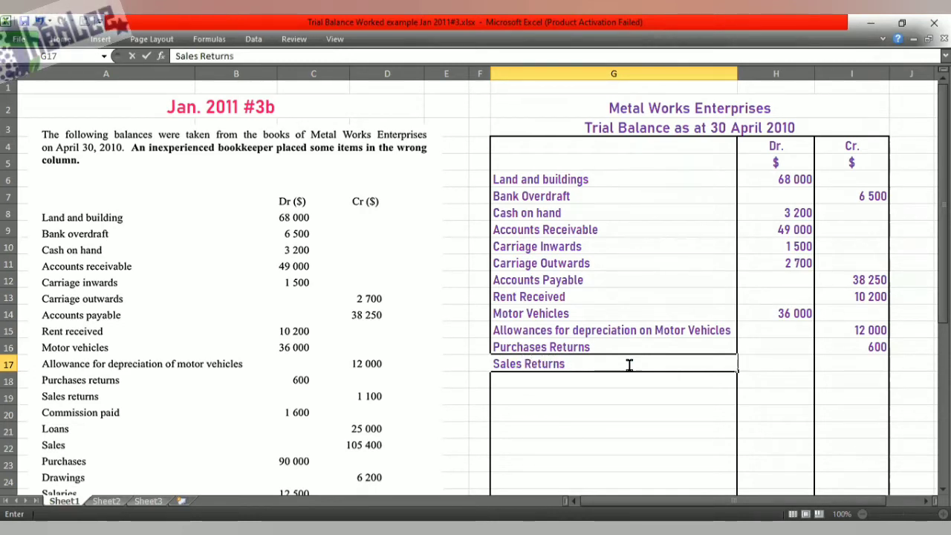
left_click(793, 364)
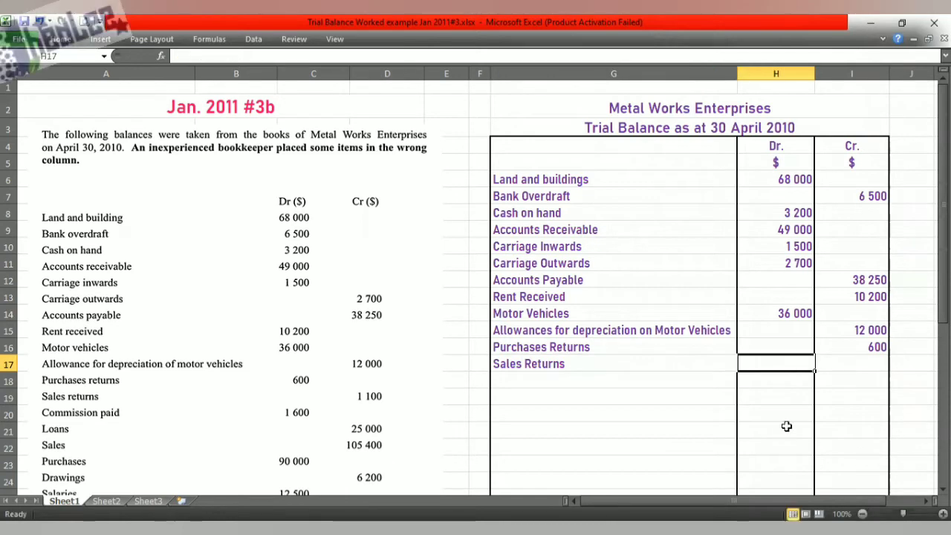
type("1 100")
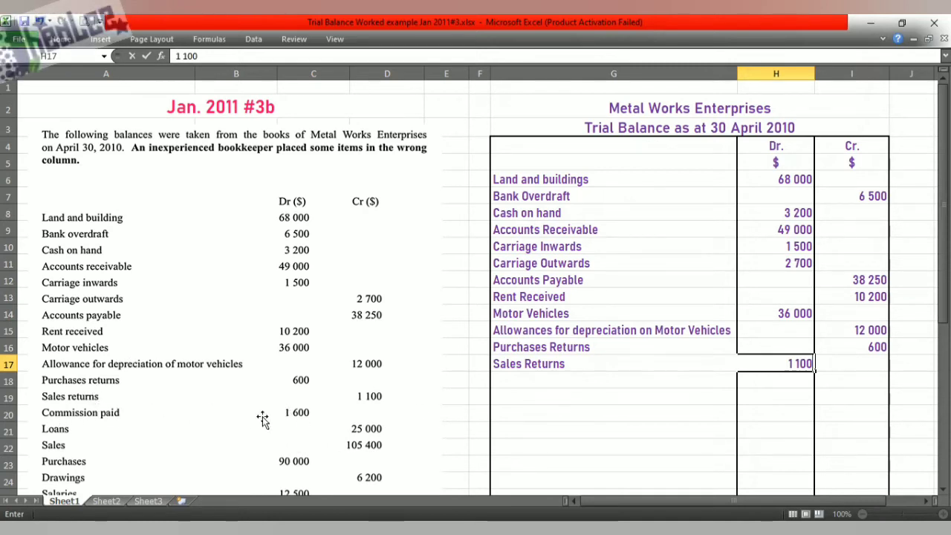
Add Commission paid with 1 600 in the debit column.
left_click(577, 379)
type("Coom")
key("BackSpace")
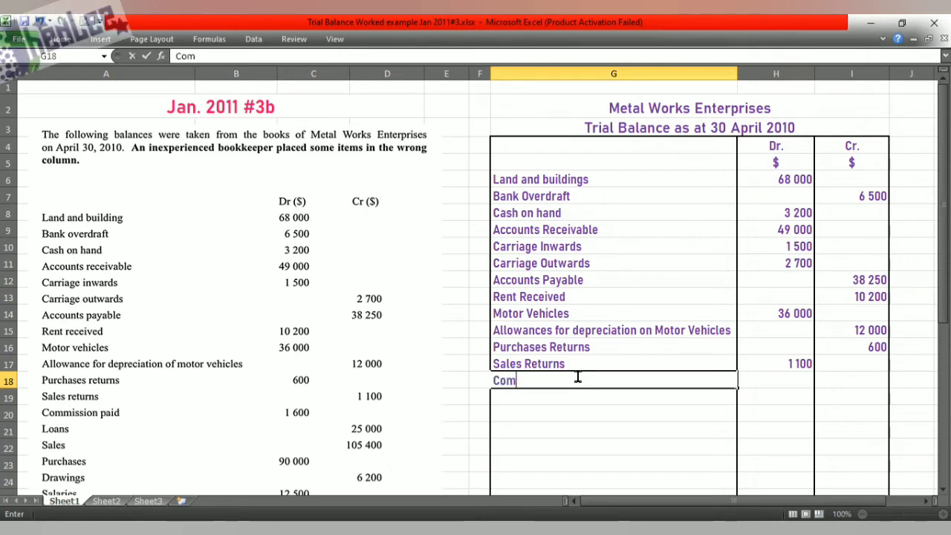
type("iss")
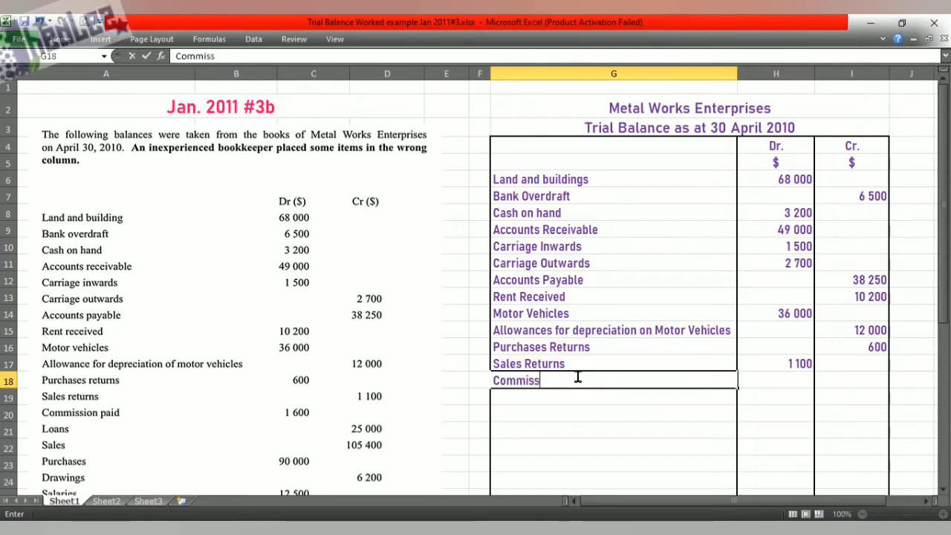
type("ion paid")
key("Tab")
type("1 600")
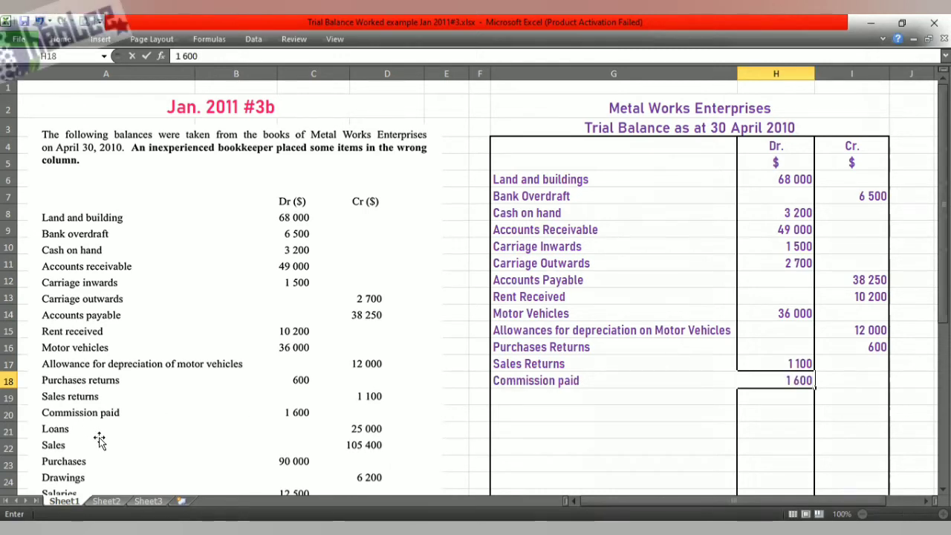
Add credits Loans 25 000 and Sales 105 400.
left_click(510, 397)
type("Loans")
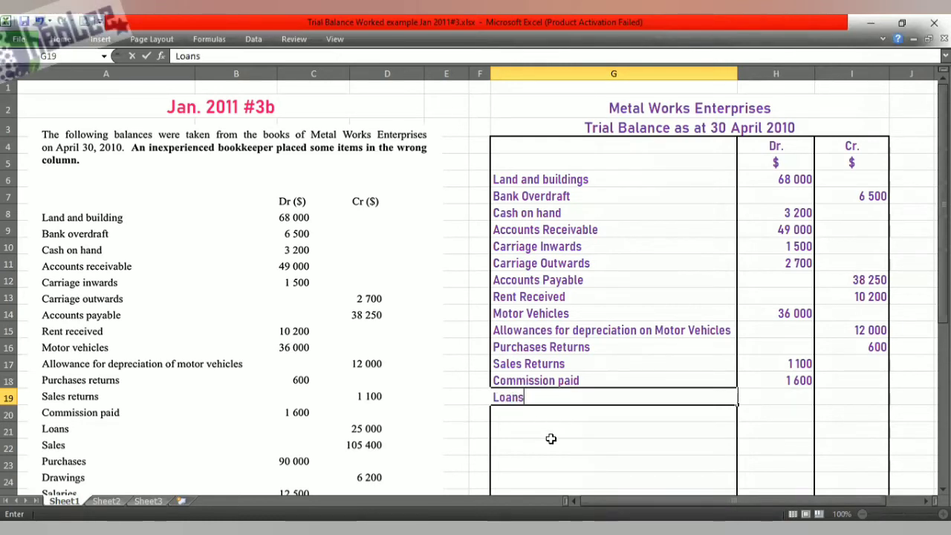
key("Tab")
key("Tab")
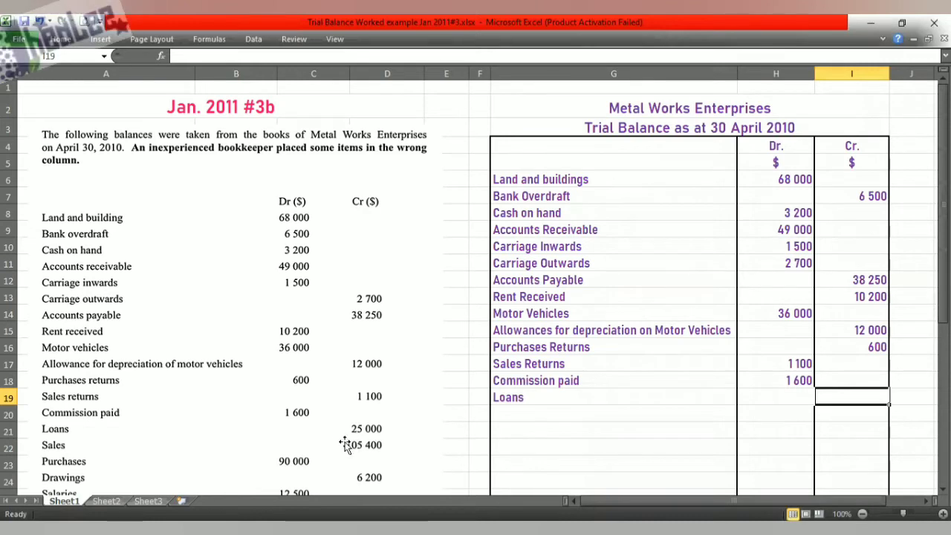
type("25 000")
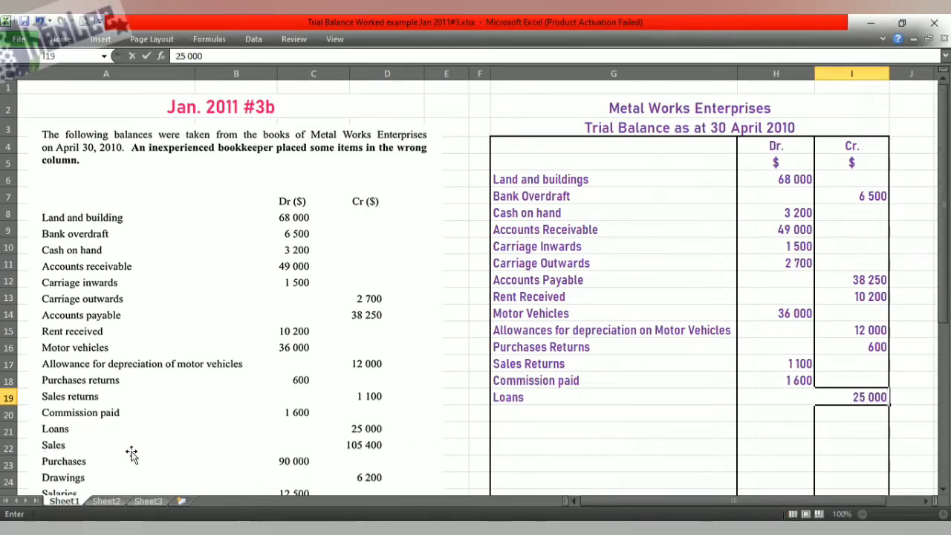
left_click(506, 415)
type("S")
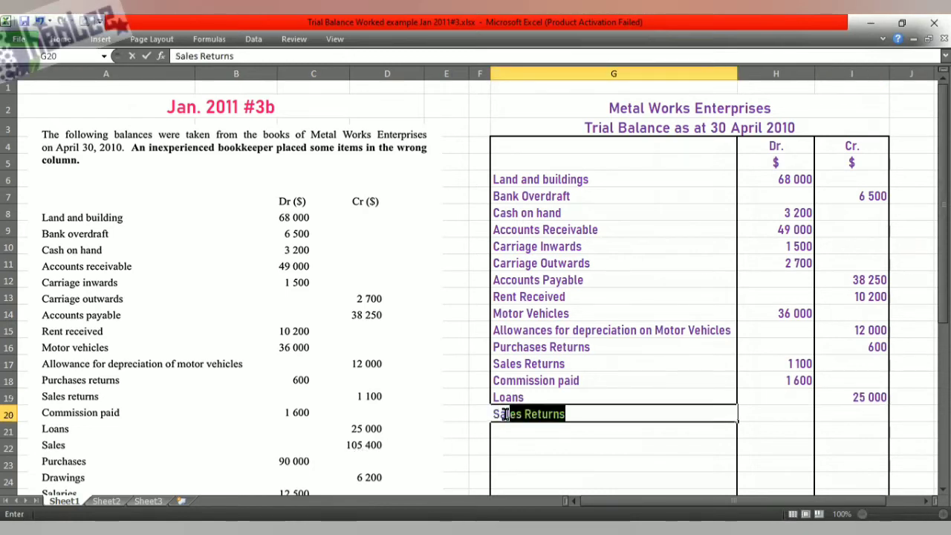
type("ales")
key("Delete")
key("Tab")
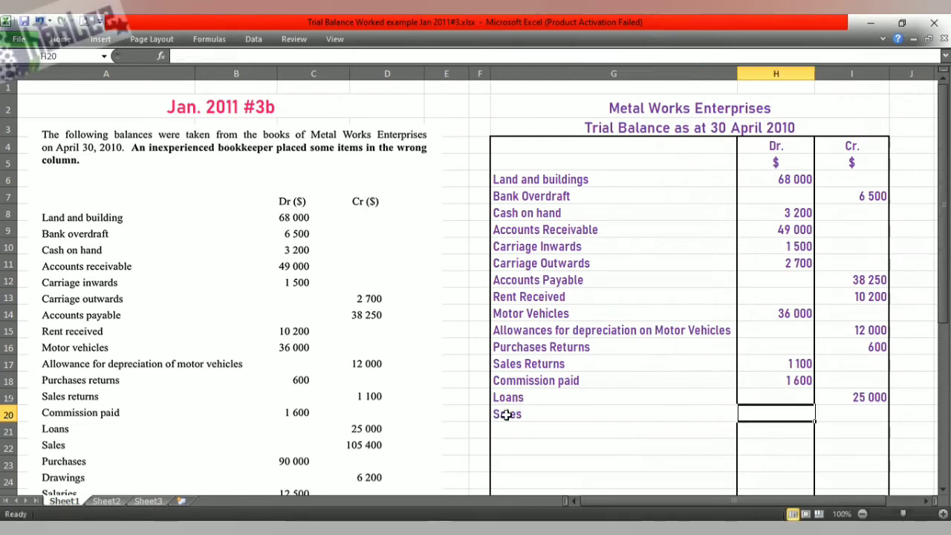
key("Tab")
type("1")
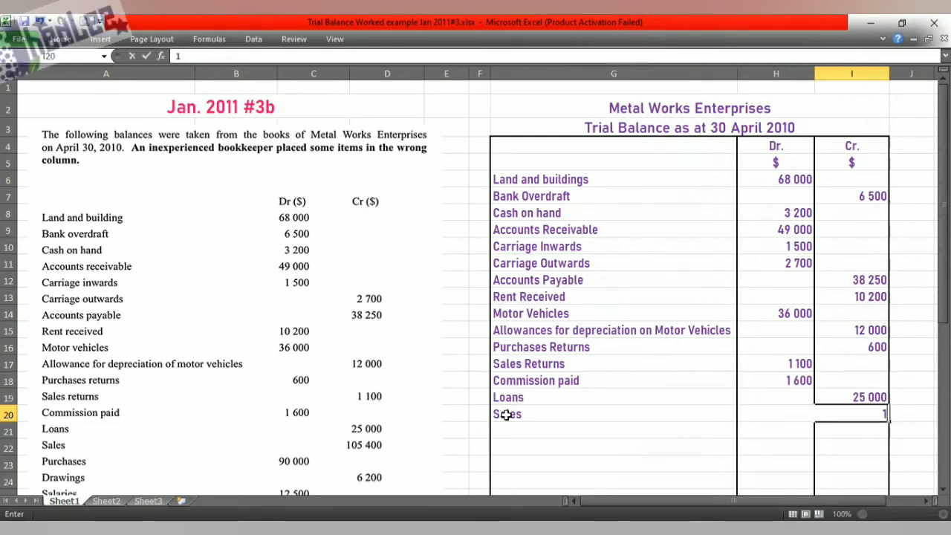
type("05 400")
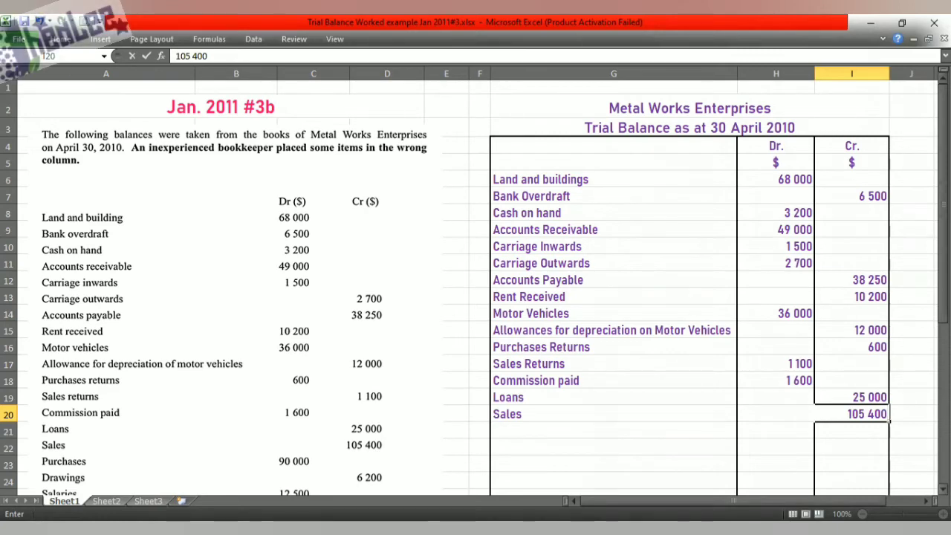
Add Purchases with a 90 000 debit.
scroll(475, 288, "down", 3)
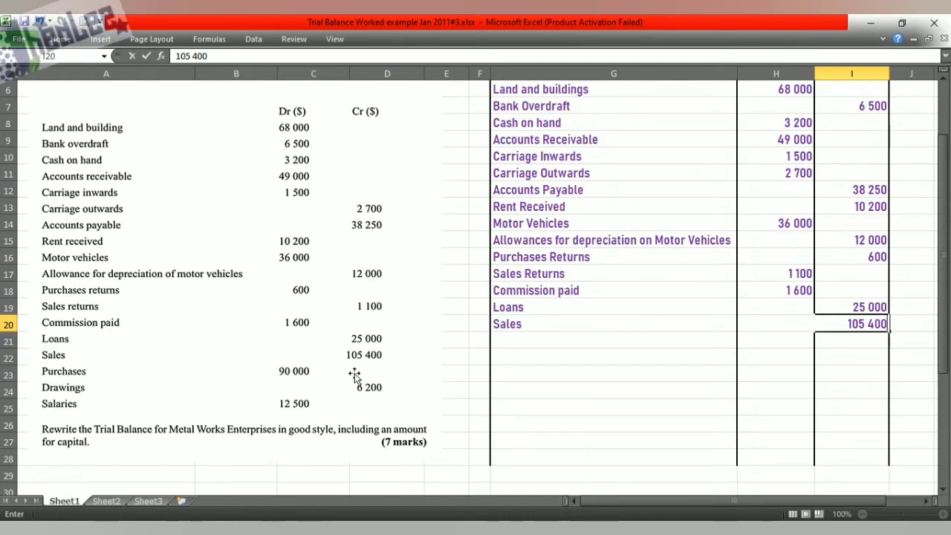
left_click(505, 341)
type("Pur")
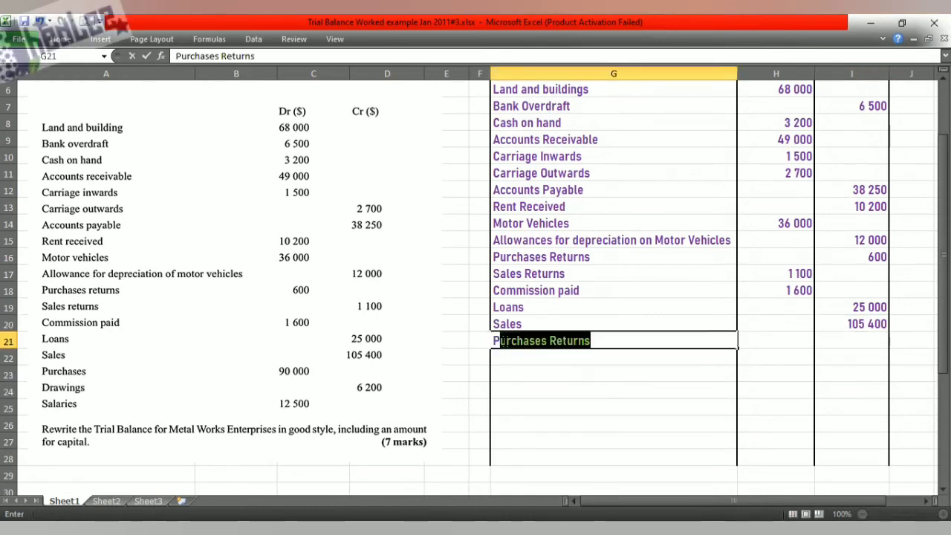
type("chases")
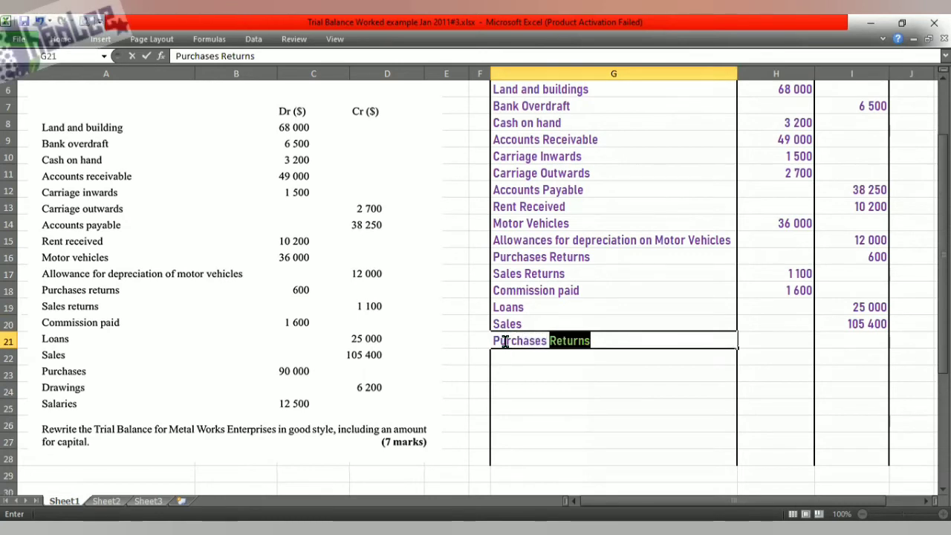
key("BackSpace")
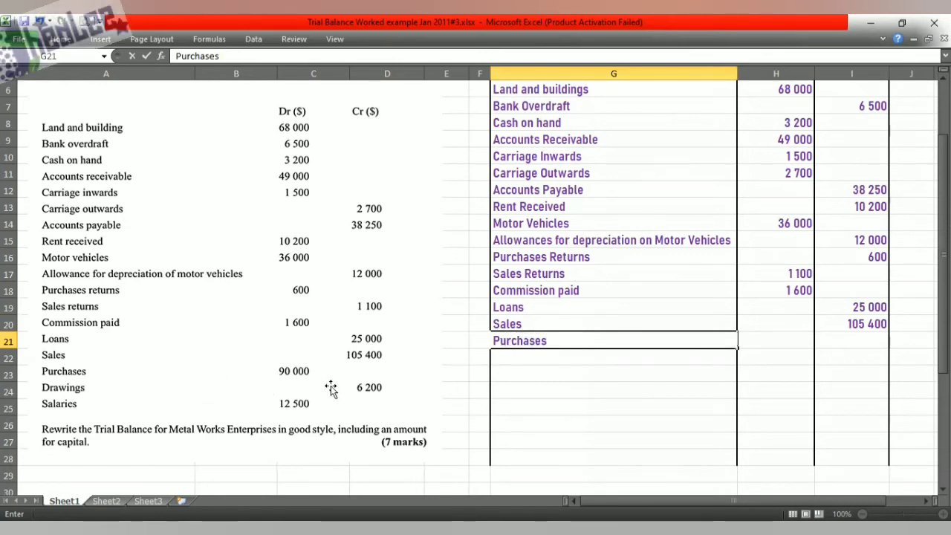
left_click(776, 342)
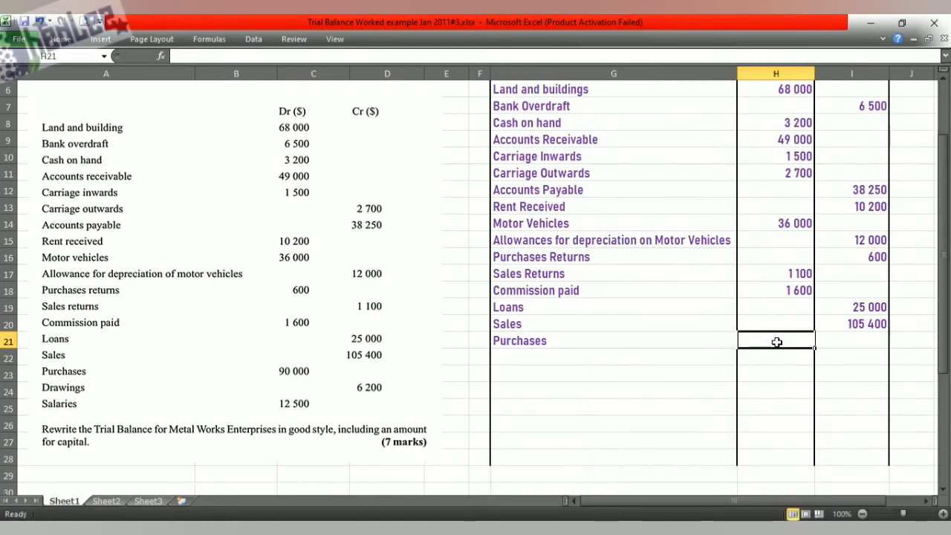
type("90 000")
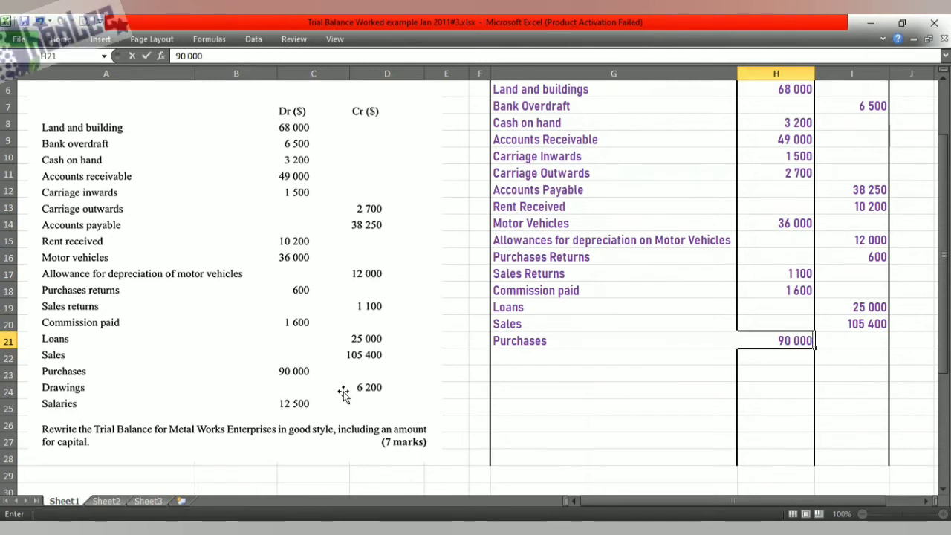
left_click(574, 369)
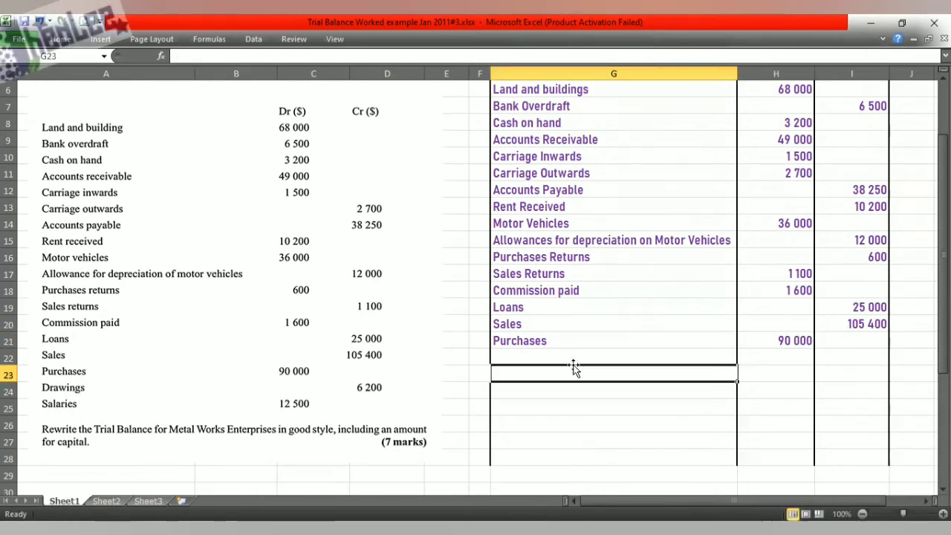
Add debits Drawings 6 200 and Salaries 12 500.
left_click(566, 354)
type("Dra")
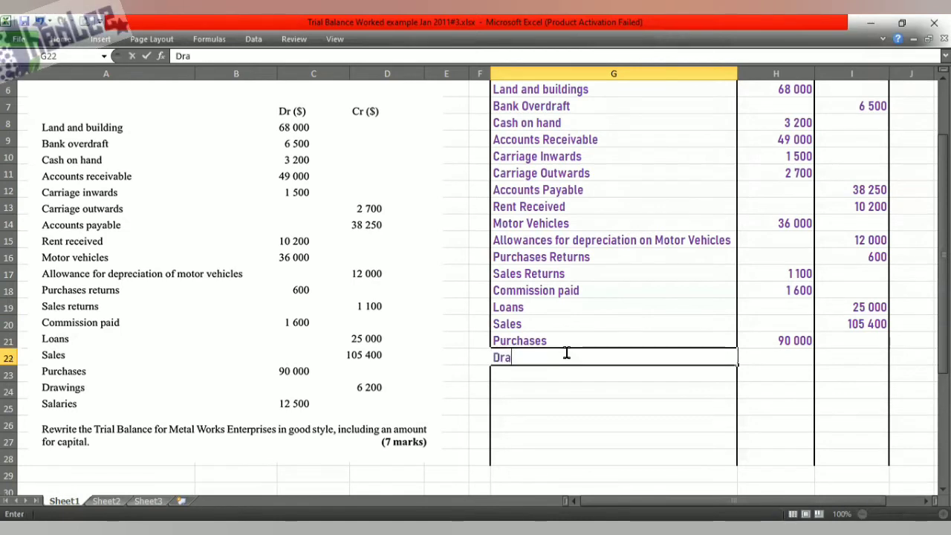
type("wings")
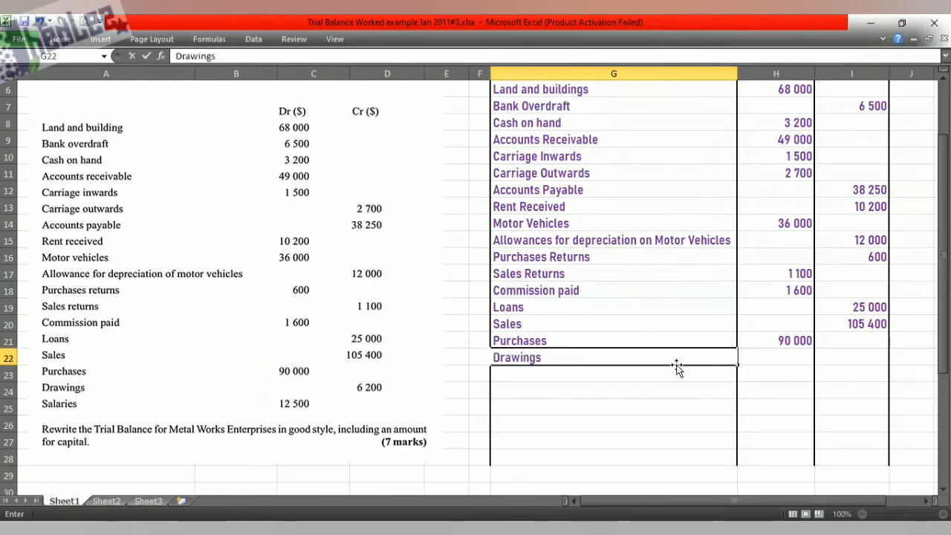
left_click(792, 361)
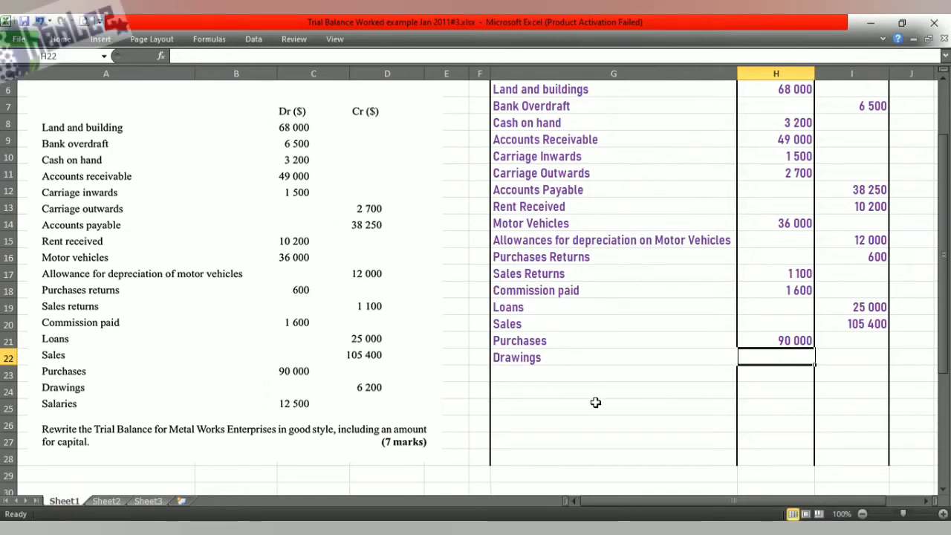
type("6 200")
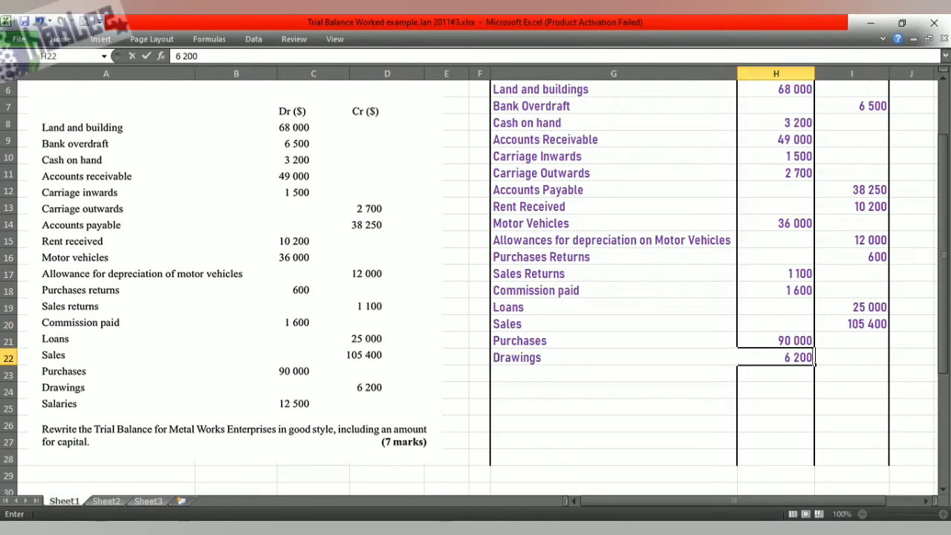
left_click(521, 379)
type("Sala")
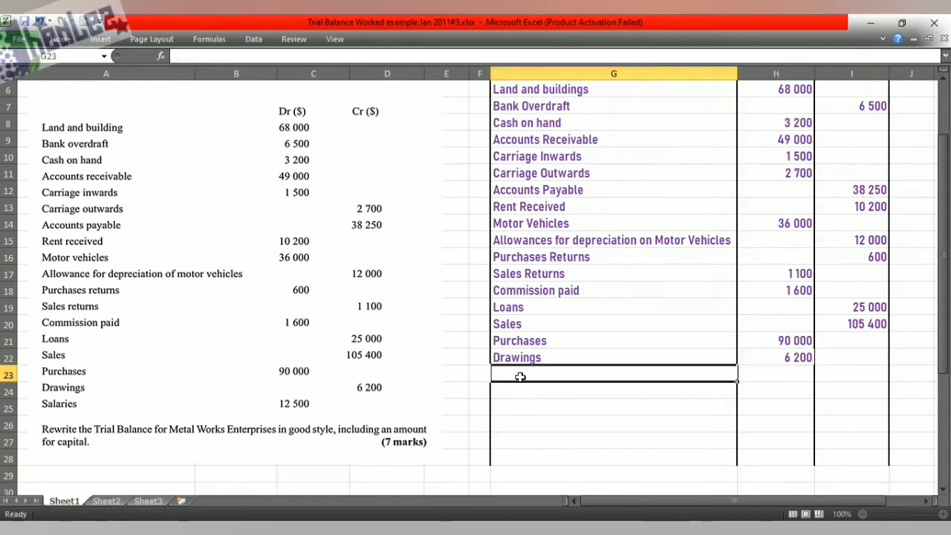
type("ries")
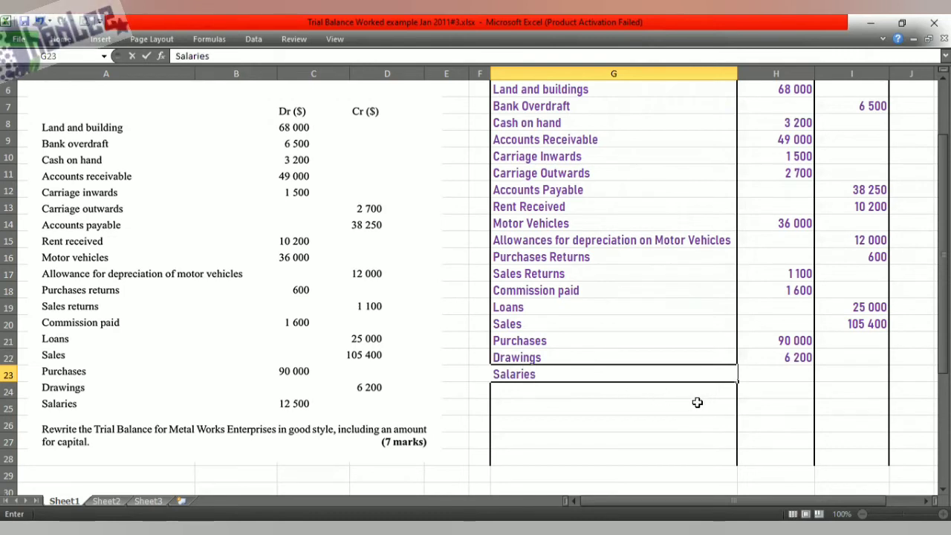
left_click(795, 376)
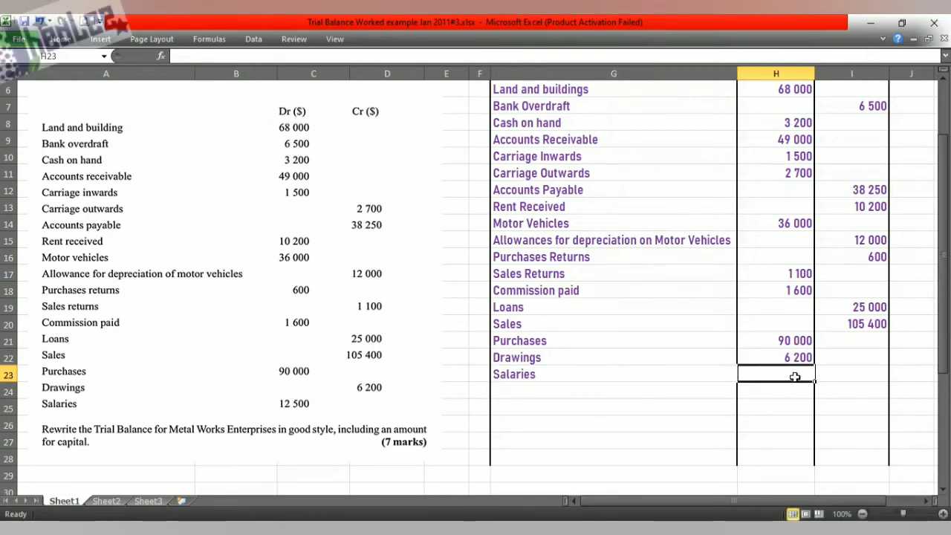
type("12 500")
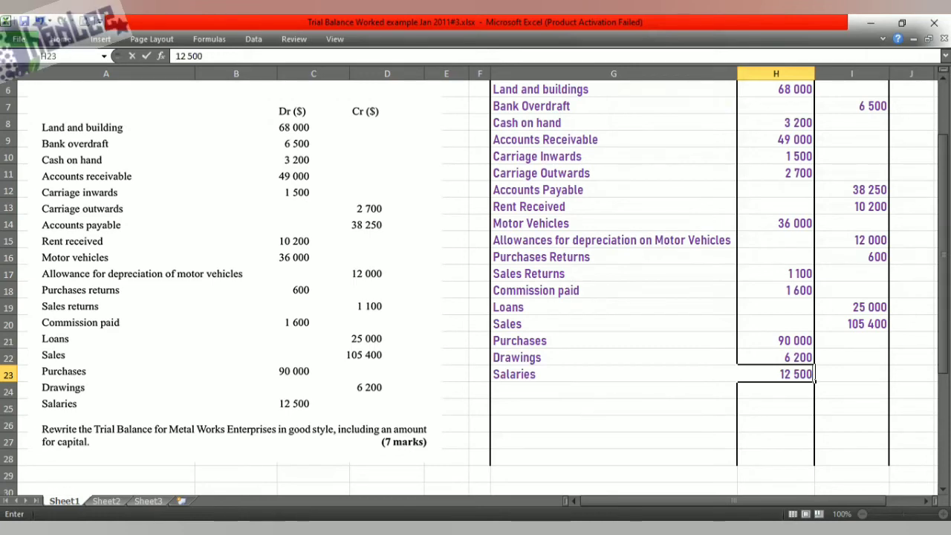
scroll(590, 415, "up", 2)
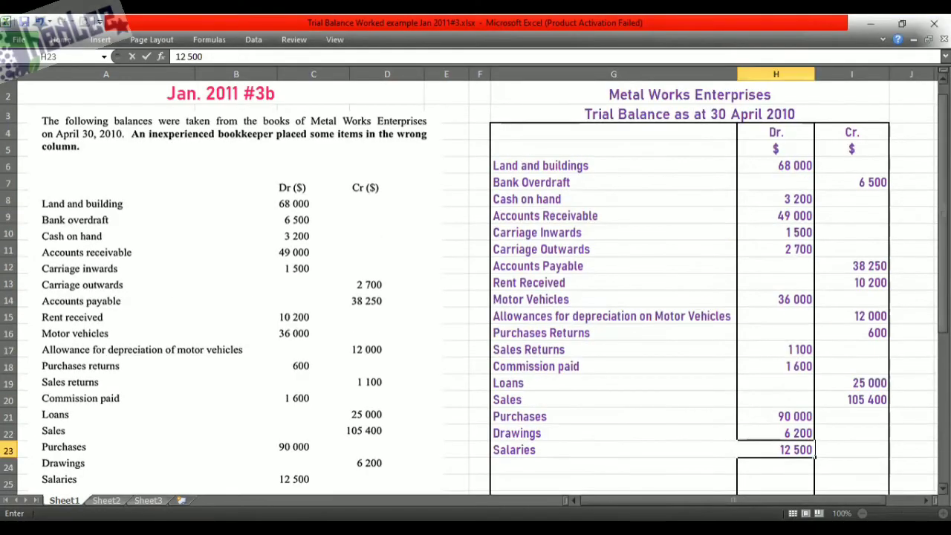
left_click_drag(943, 200, 943, 201)
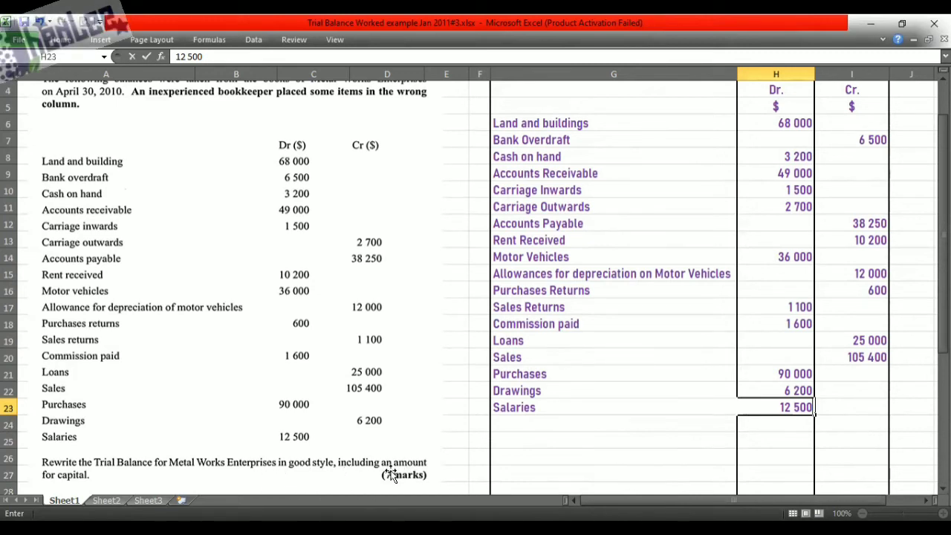
Commit Salaries' 12 500 debit and label the row beneath it Capital.
left_click(508, 425)
type("C")
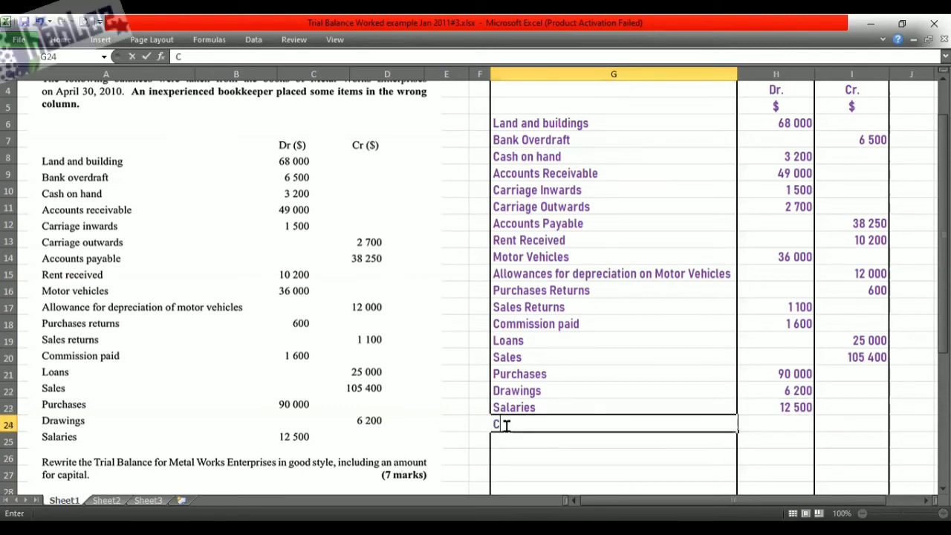
type("apital")
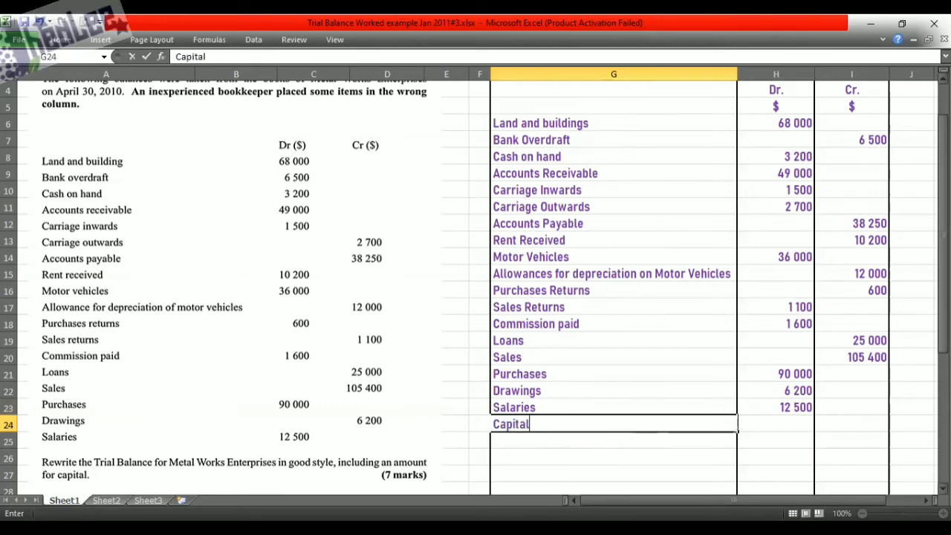
mouse_move(943, 256)
left_mouse_down()
mouse_move(944, 241)
mouse_move(944, 252)
left_mouse_up()
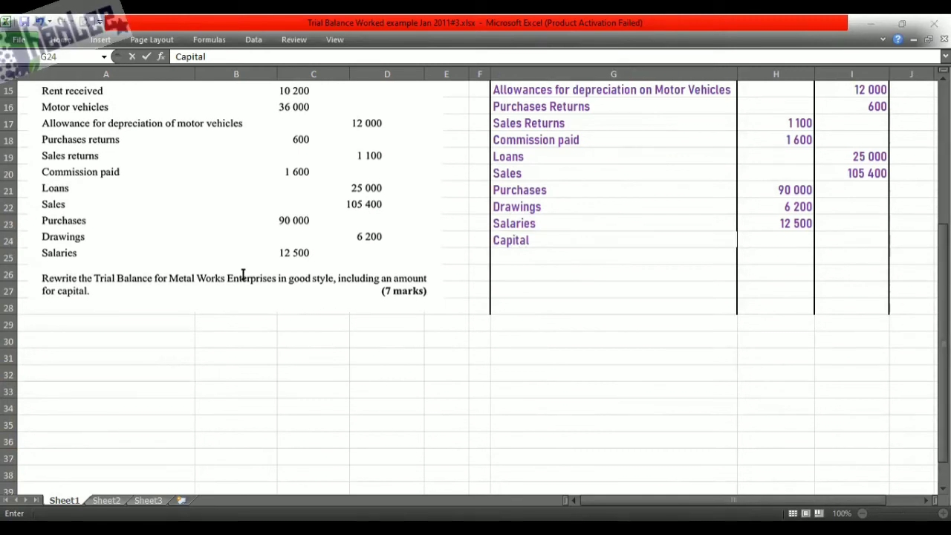
Add a note under the question reading 'Capital = Total Dr - Total Cr'.
left_click(223, 338)
type("Capita")
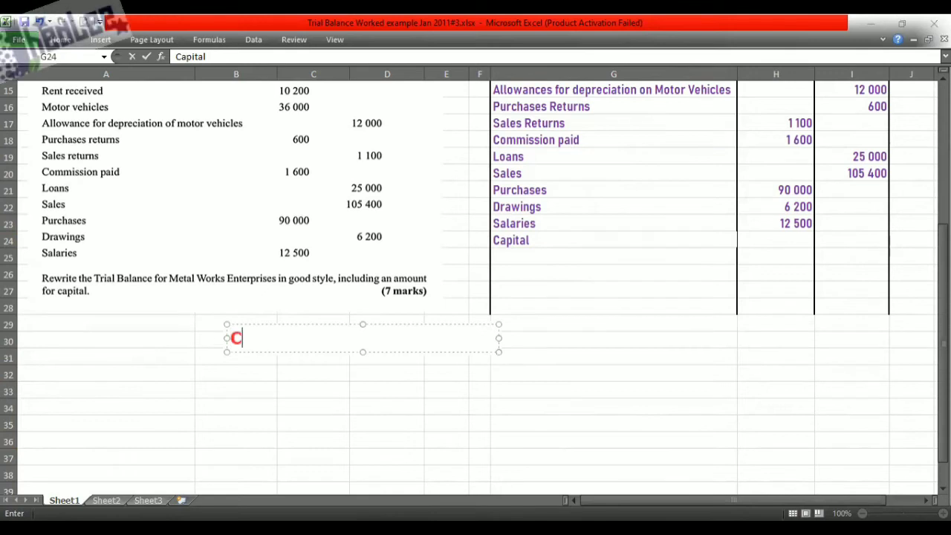
type("l")
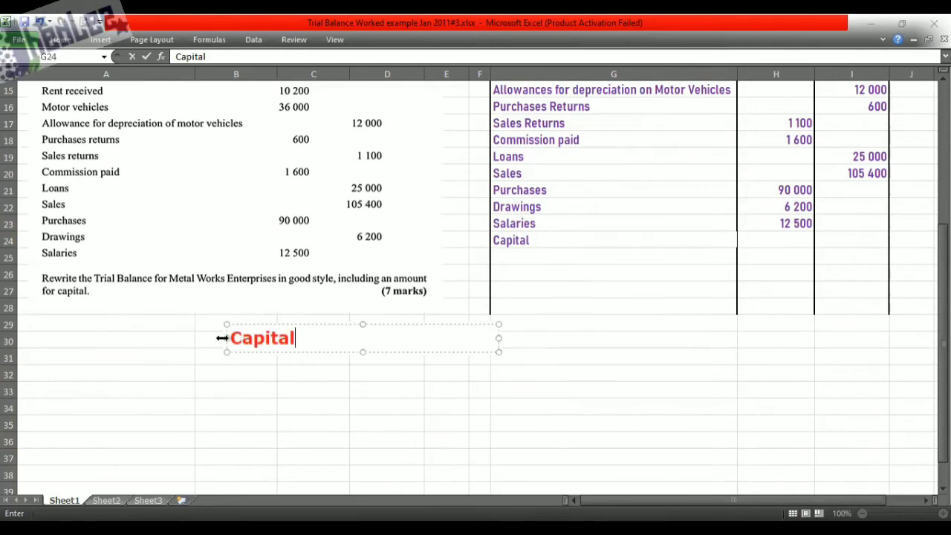
type(" = Toata")
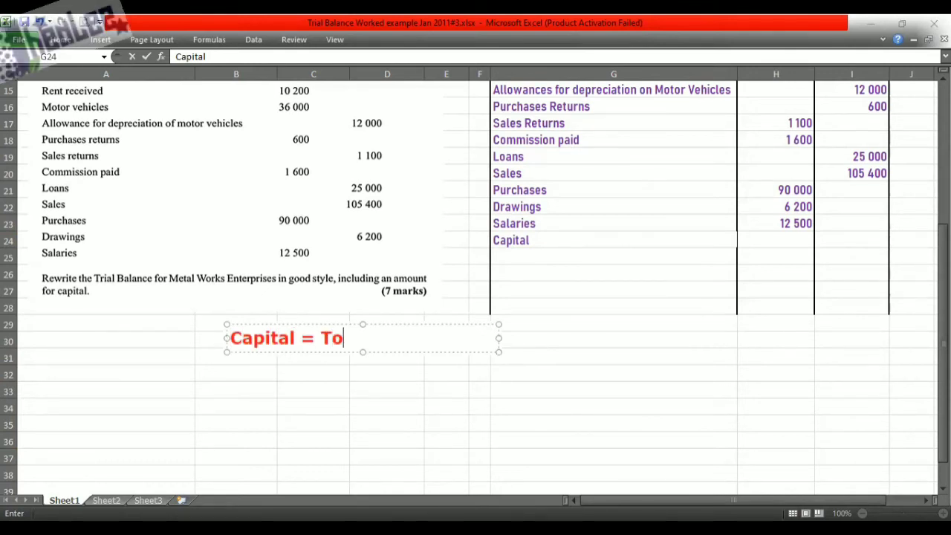
key("BackSpace")
key("BackSpace")
key("BackSpace")
type("tal Dr ")
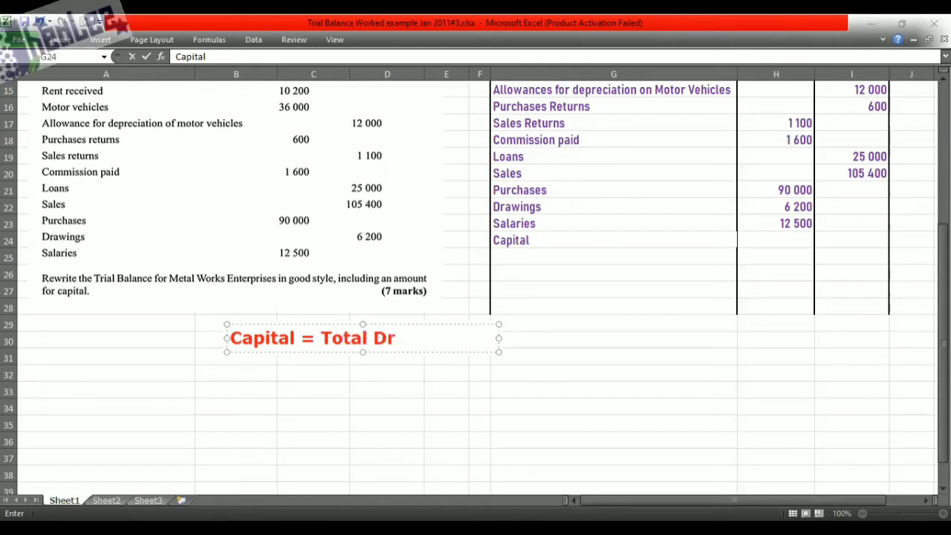
type("- Total Cr")
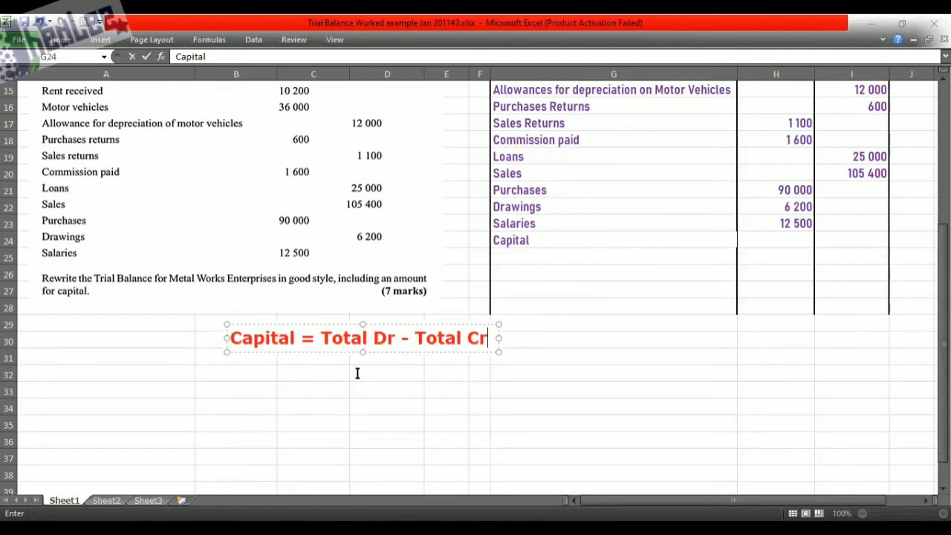
left_click(301, 357)
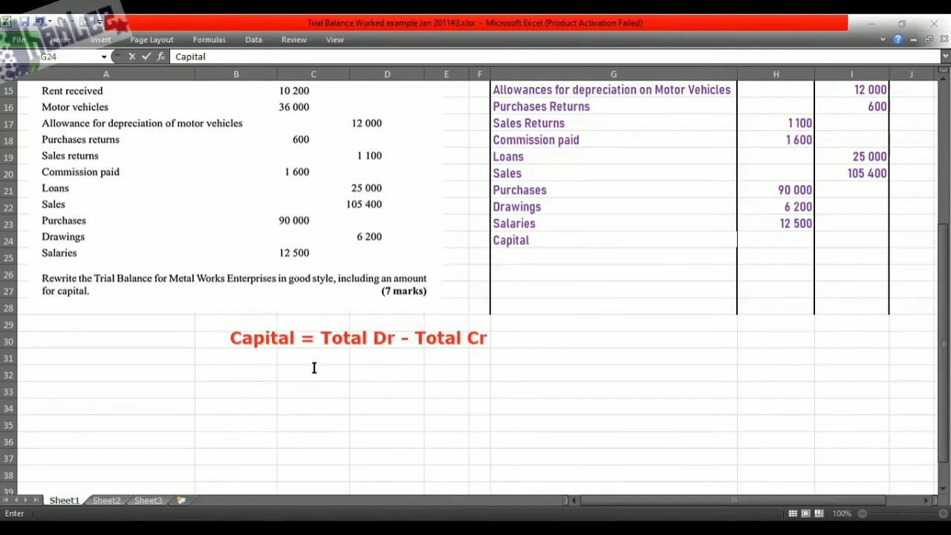
left_click_drag(313, 354, 586, 382)
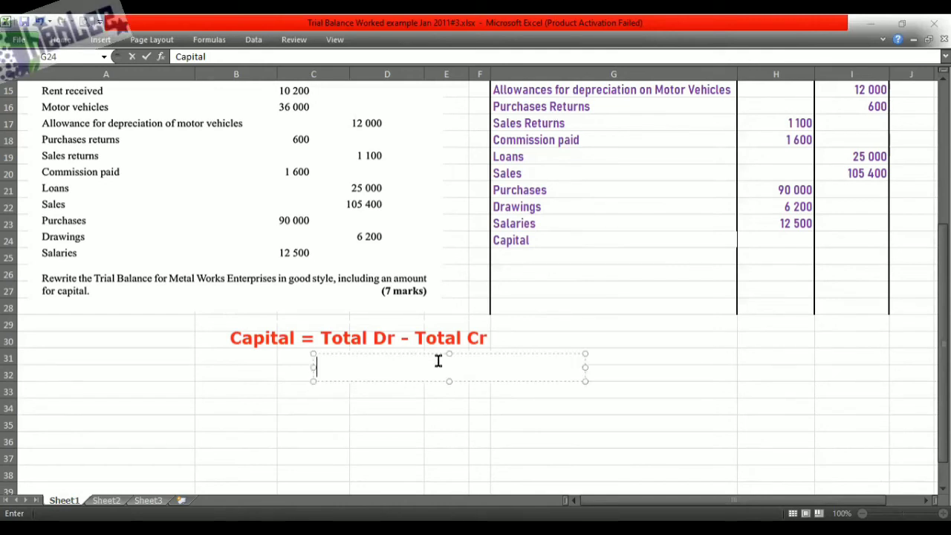
Write the working '271 800 - 197 950' and '= 73 850' beneath the capital formula.
type("271 800 - ")
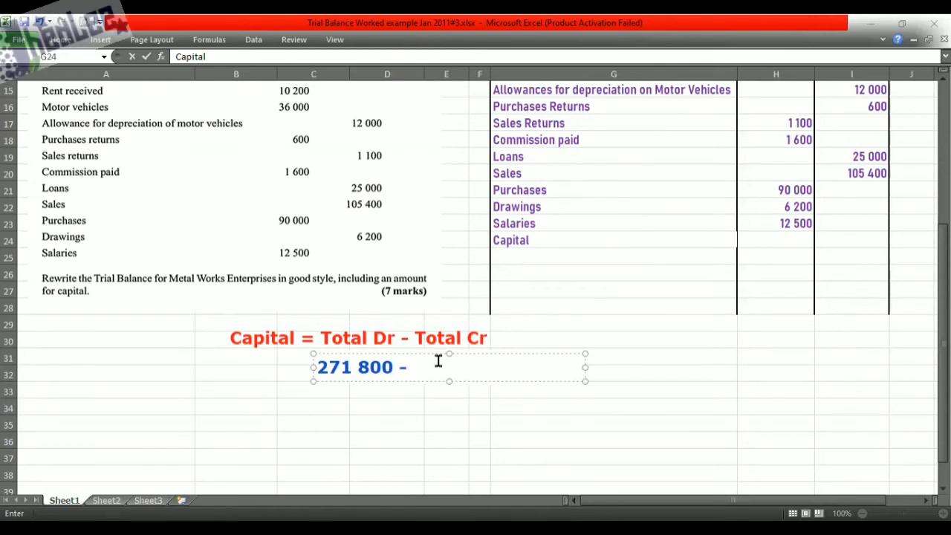
type("197 950")
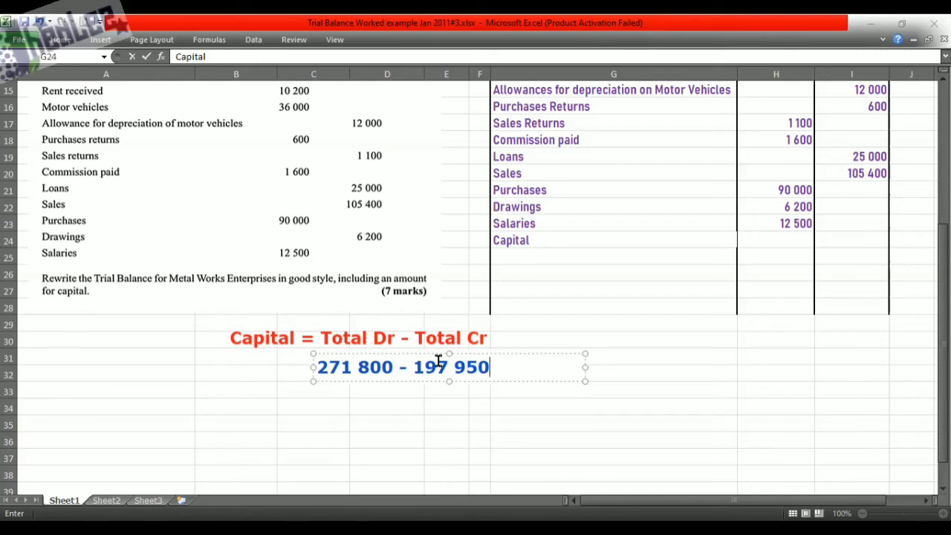
left_click(336, 398)
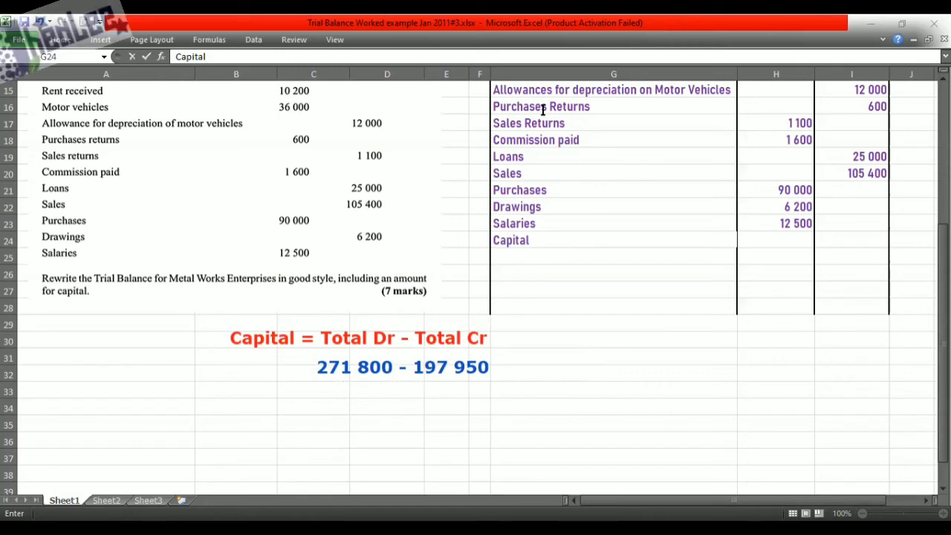
left_click(324, 394)
type("= ")
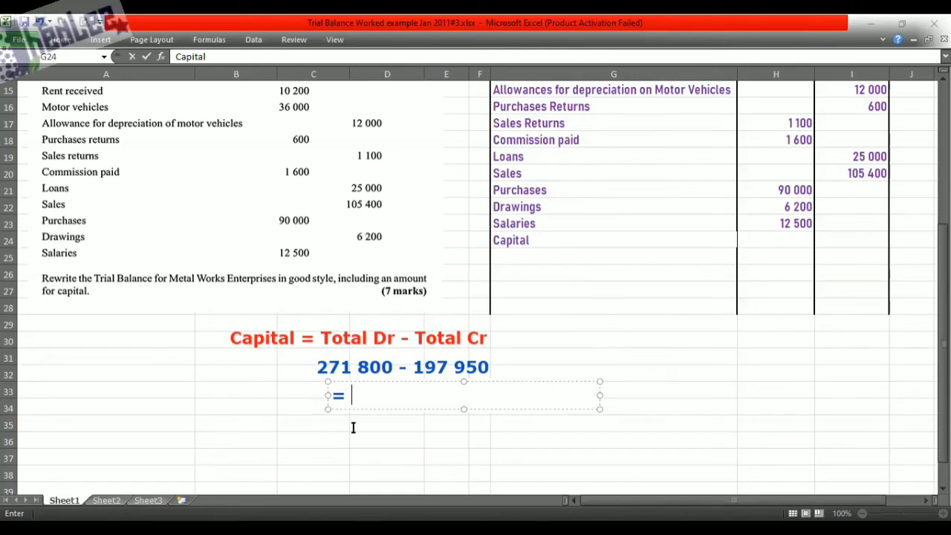
type("73 850")
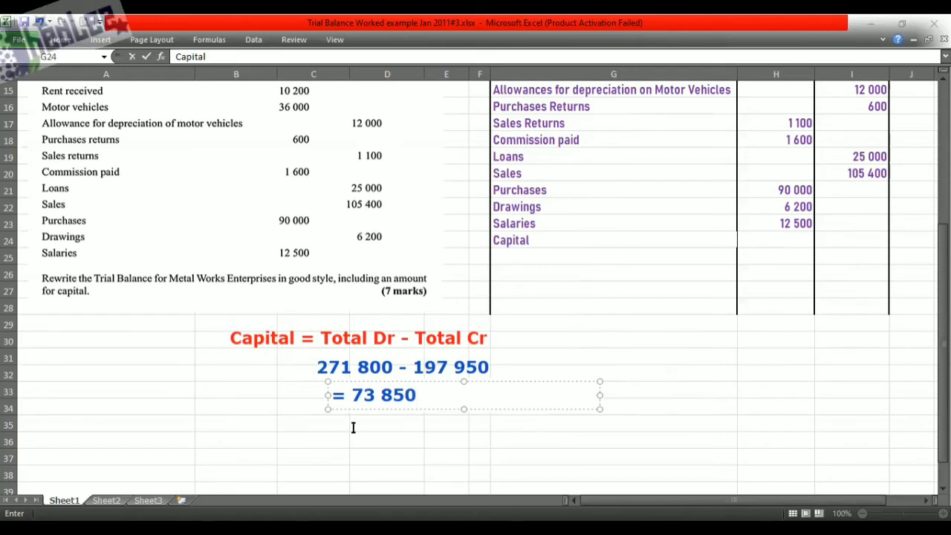
left_click(687, 129)
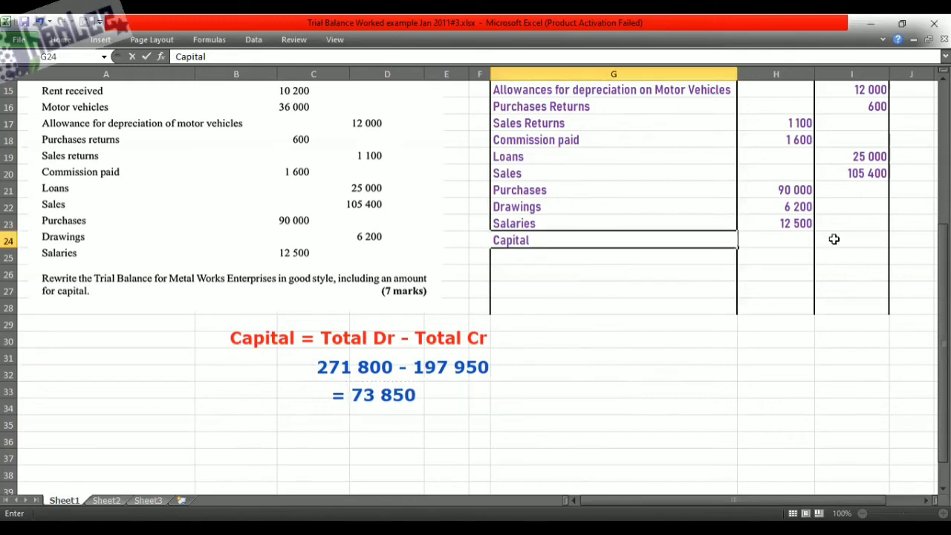
Enter Capital 73 850 as a credit, then 271 800 as the debit and credit totals.
left_click(835, 240)
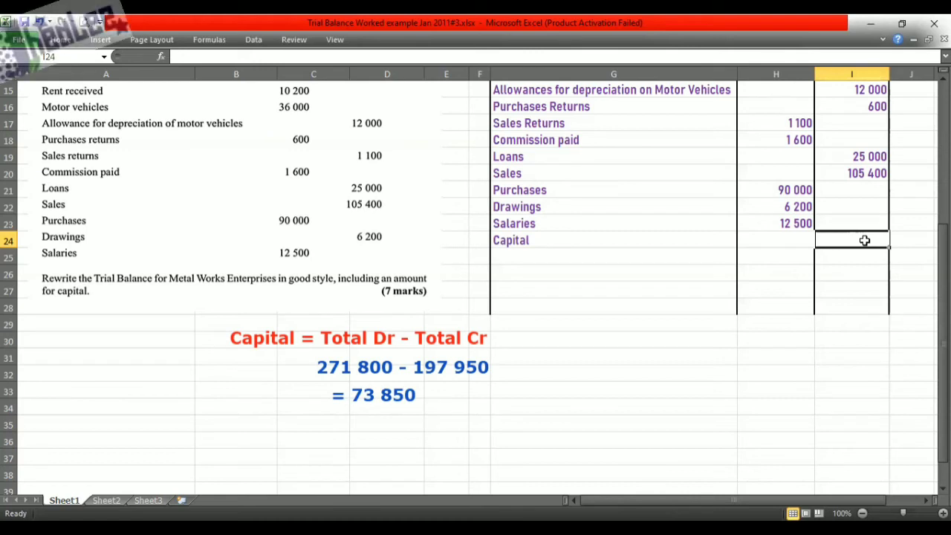
type("73")
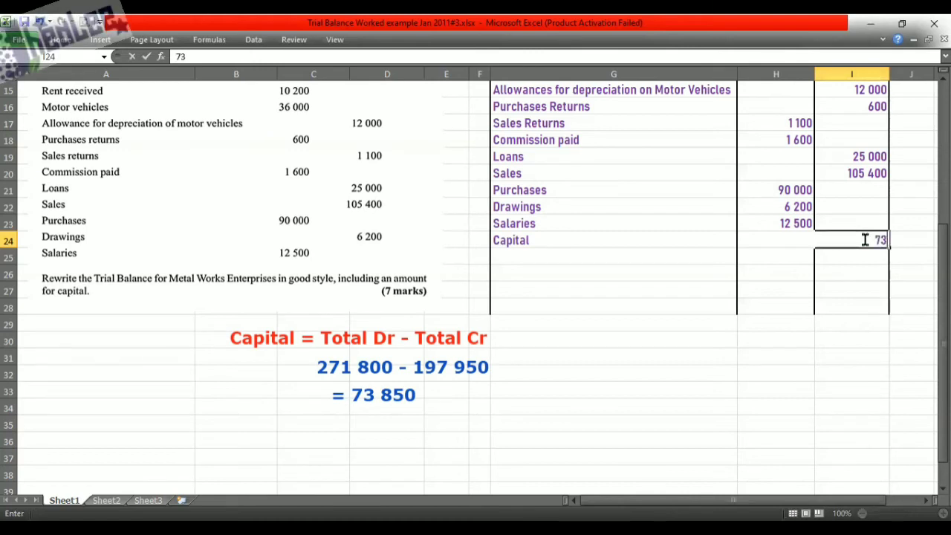
type(" 850")
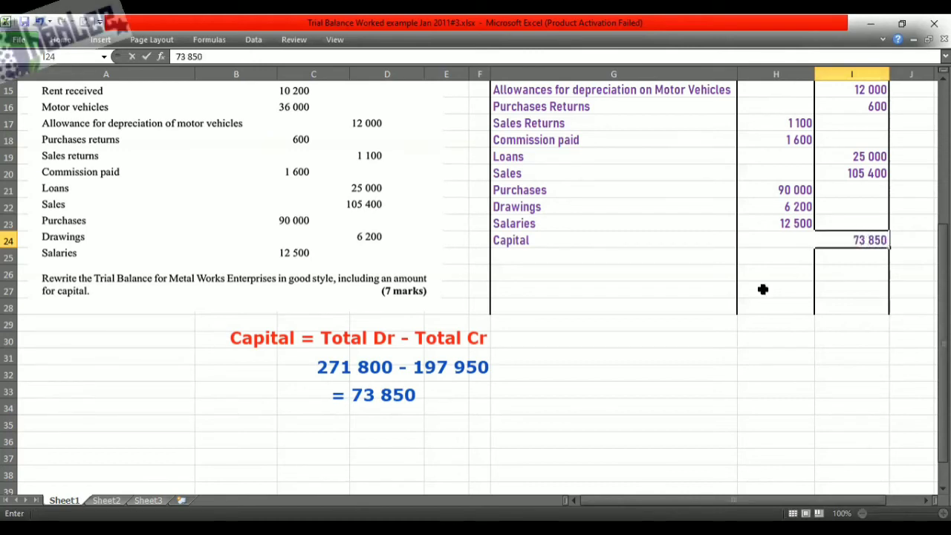
left_click(611, 261)
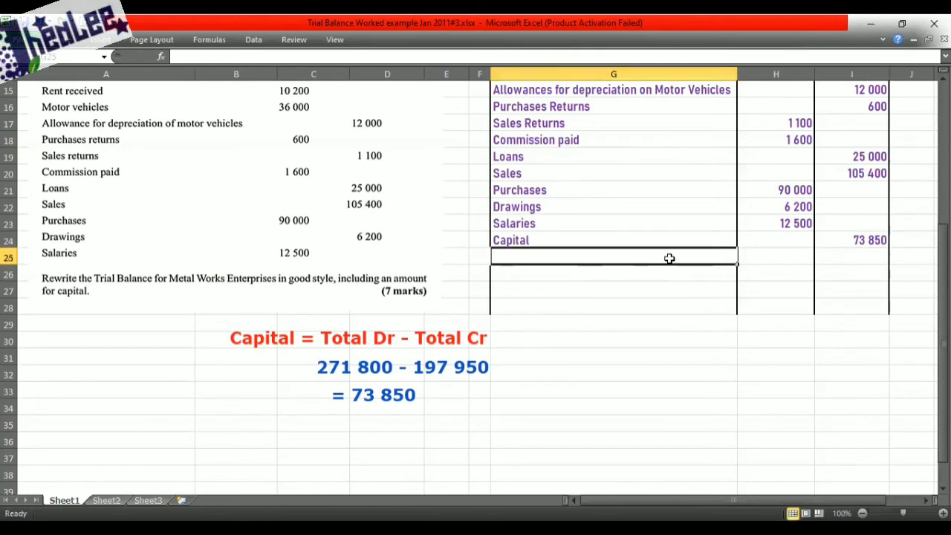
left_click(775, 259)
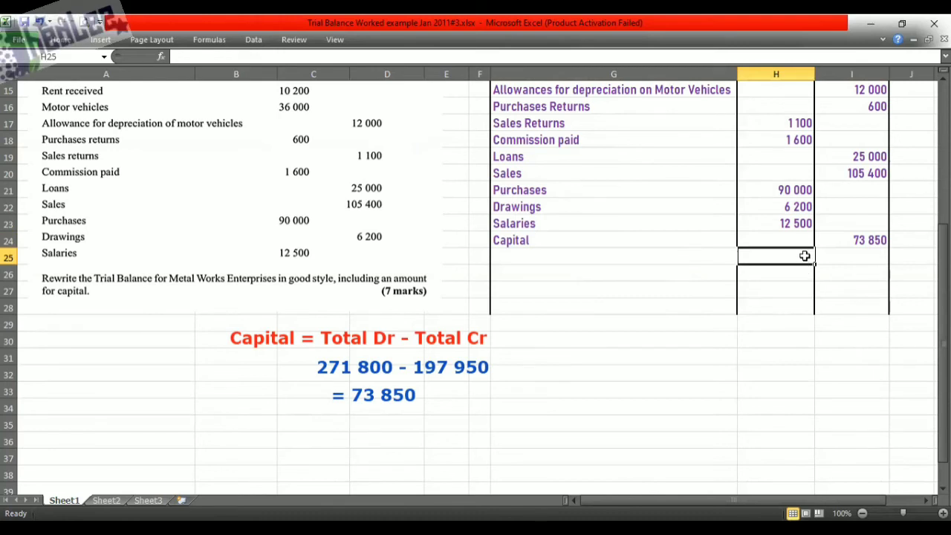
type("27")
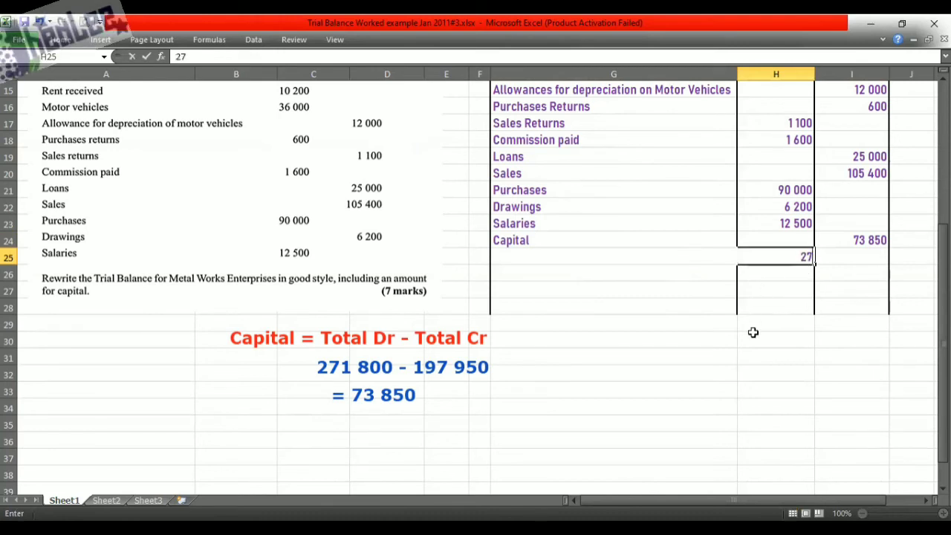
type("1 800")
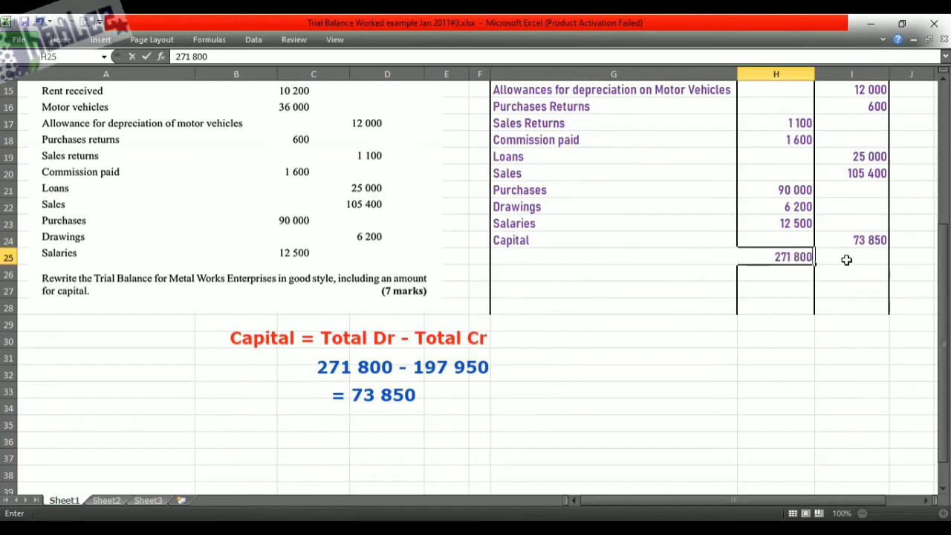
left_click(846, 260)
type("271")
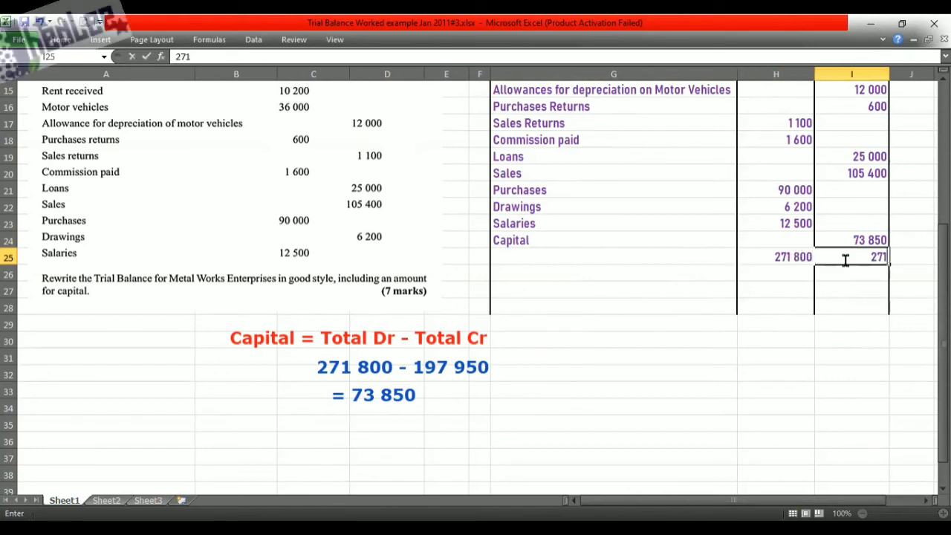